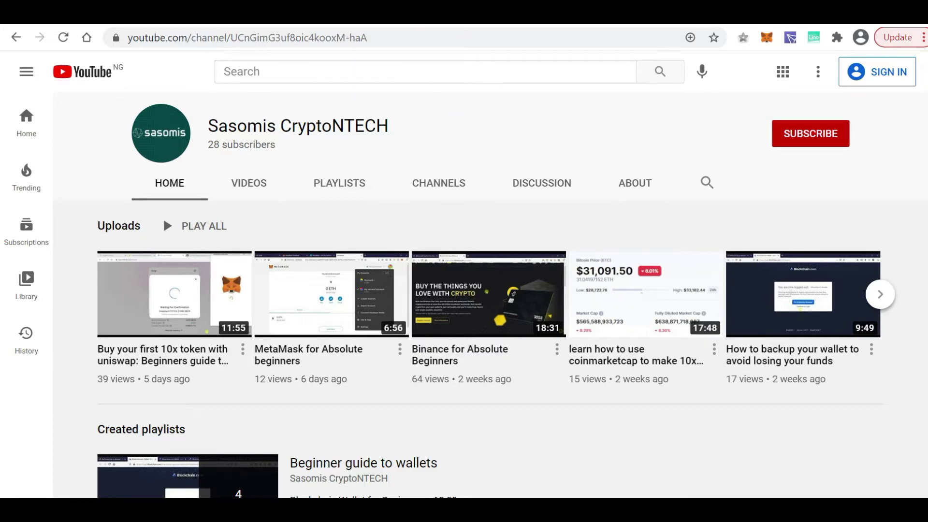
Step: Switch to the Binance markets page and look through the trading pairs listed under Spot Markets
key("ctrl+Tab")
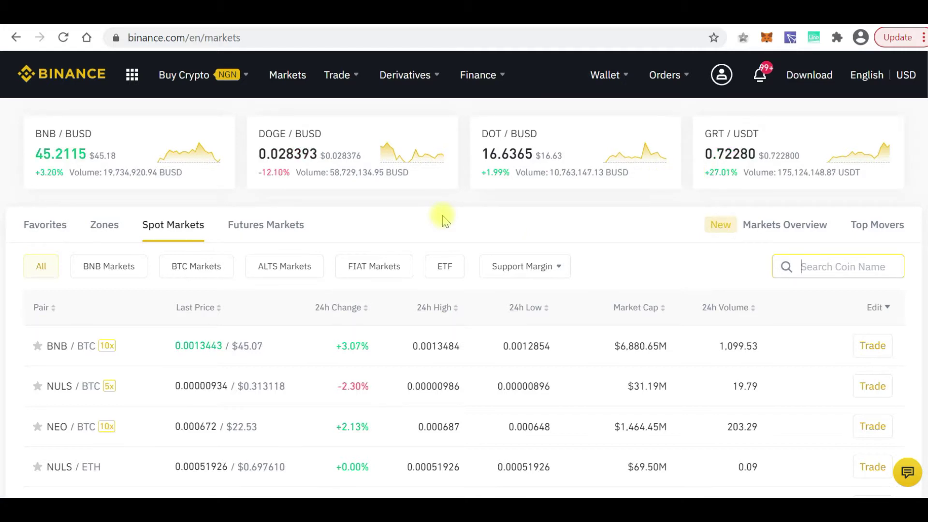
scroll(154, 375, "down", 3)
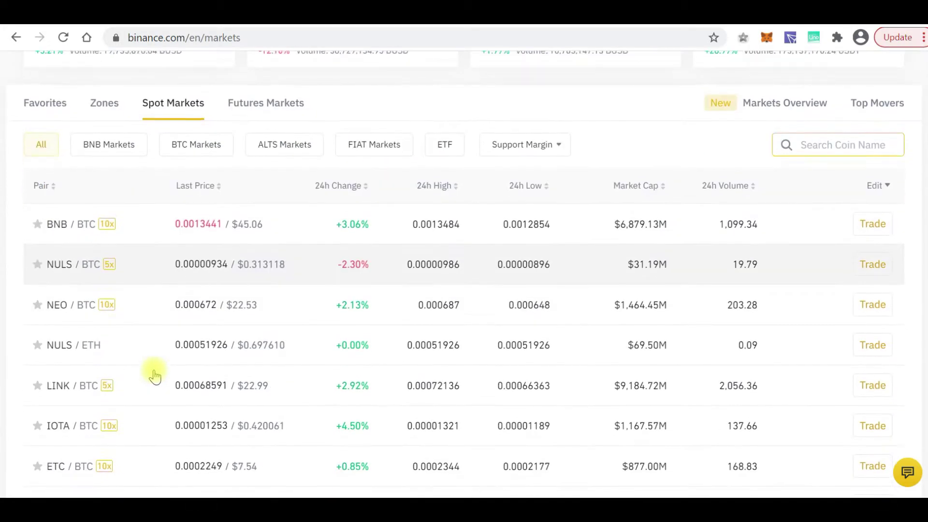
scroll(154, 375, "down", 2)
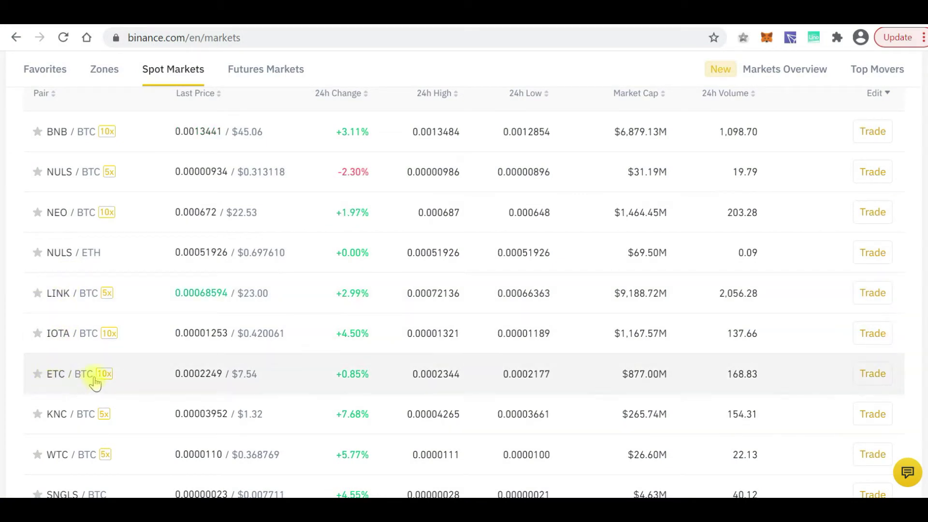
scroll(73, 451, "down", 3)
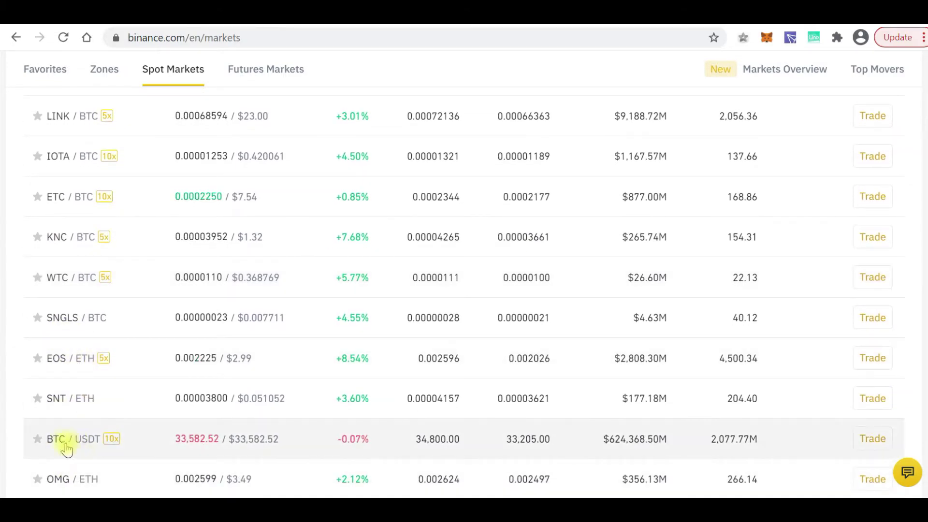
scroll(121, 366, "up", 7)
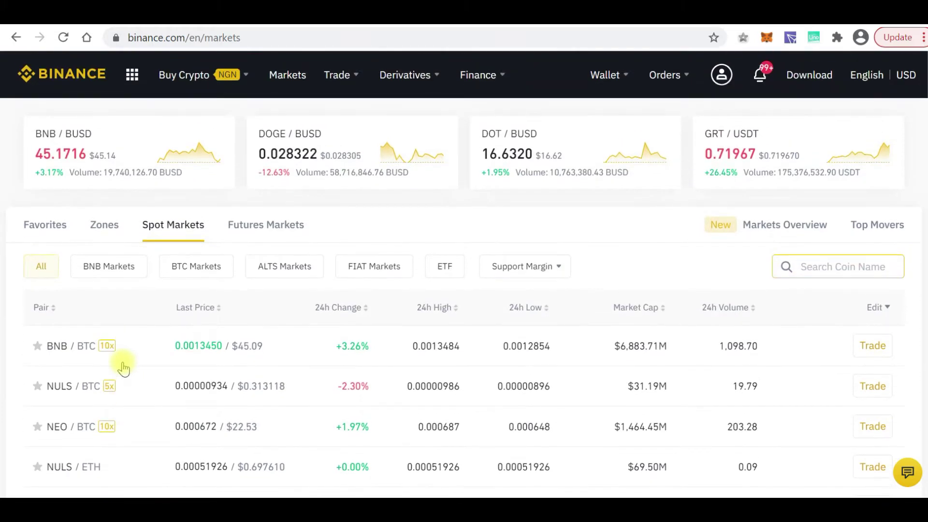
scroll(123, 367, "down", 2)
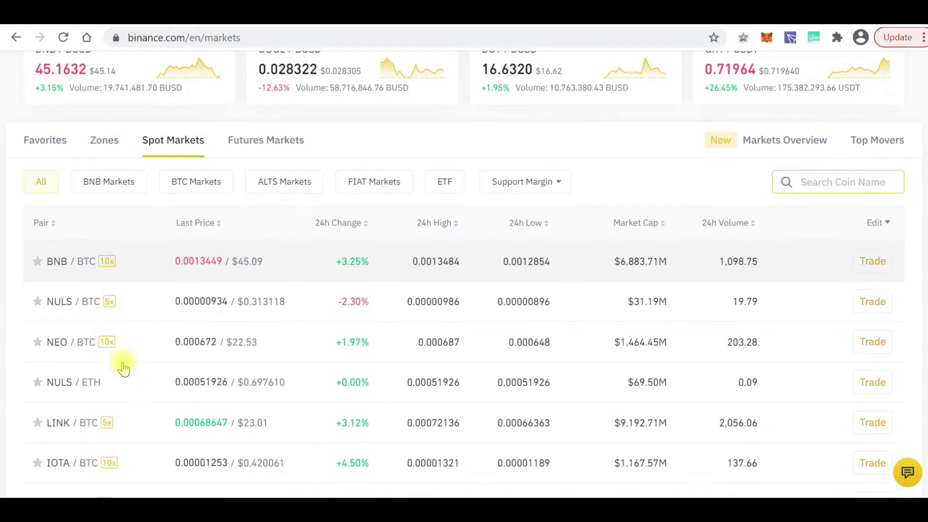
scroll(124, 367, "up", 2)
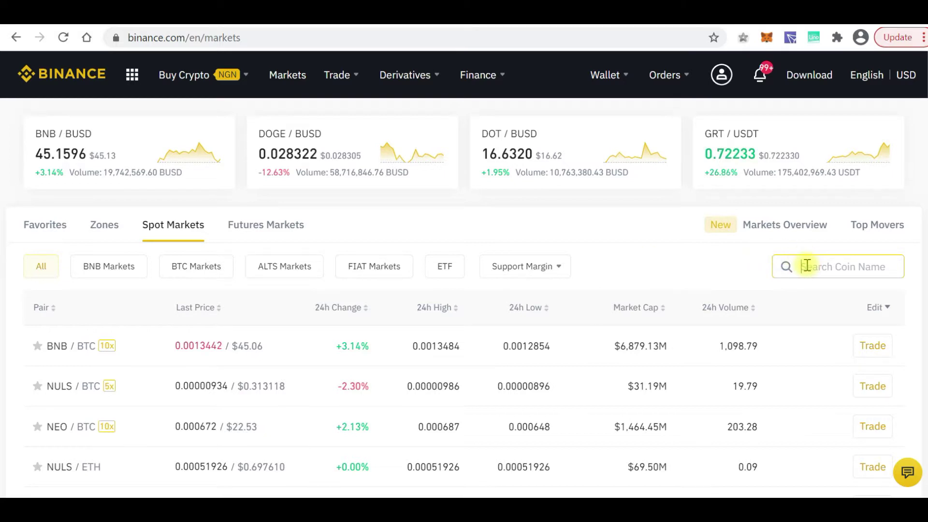
Step: Search the spot markets for "dot" and open the DOT/BTC trading pair
type("o")
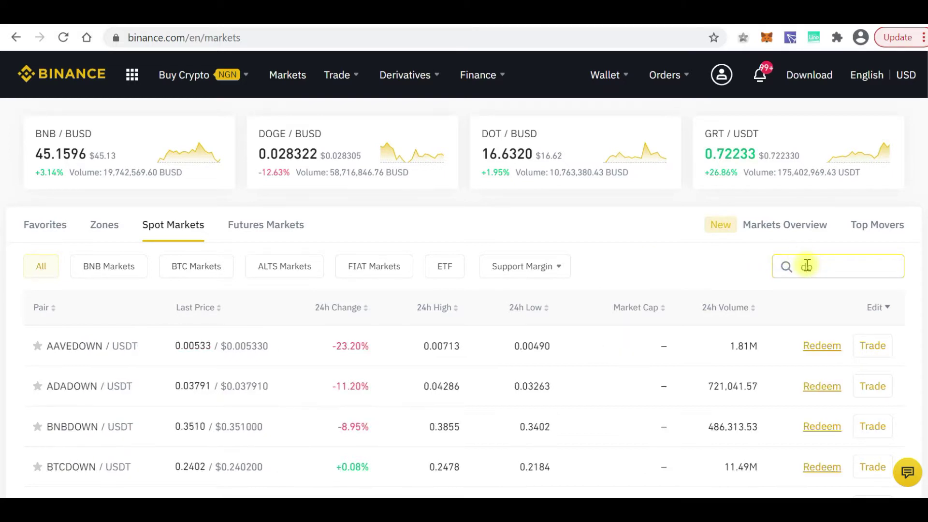
type("t")
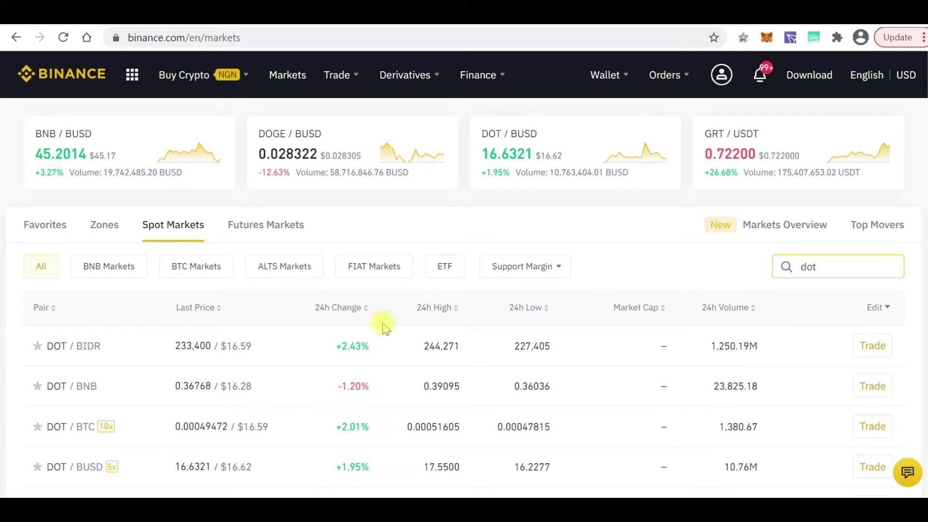
scroll(384, 328, "down", 2)
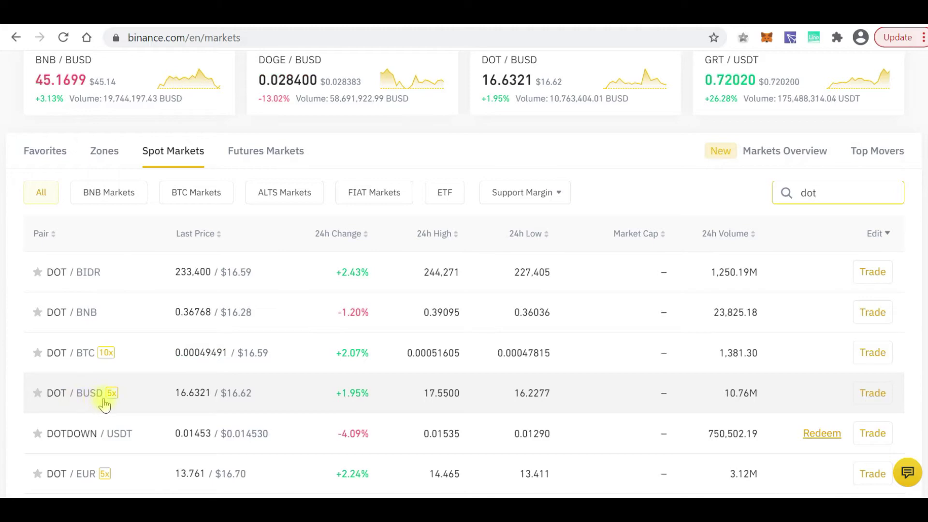
left_click(71, 357)
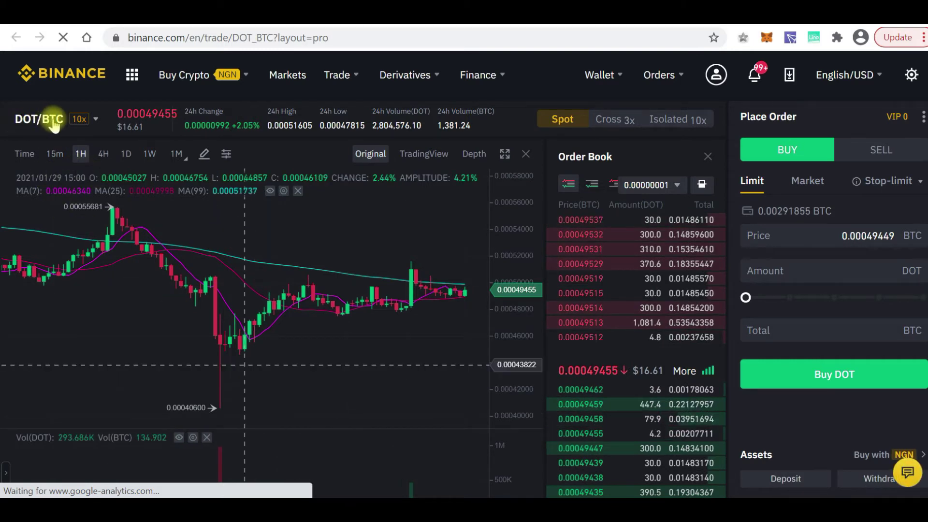
Step: Examine the DOT/BTC trading page, including the pair name, price chart, order book, recent trades, open orders and available assets
mouse_move(49, 121)
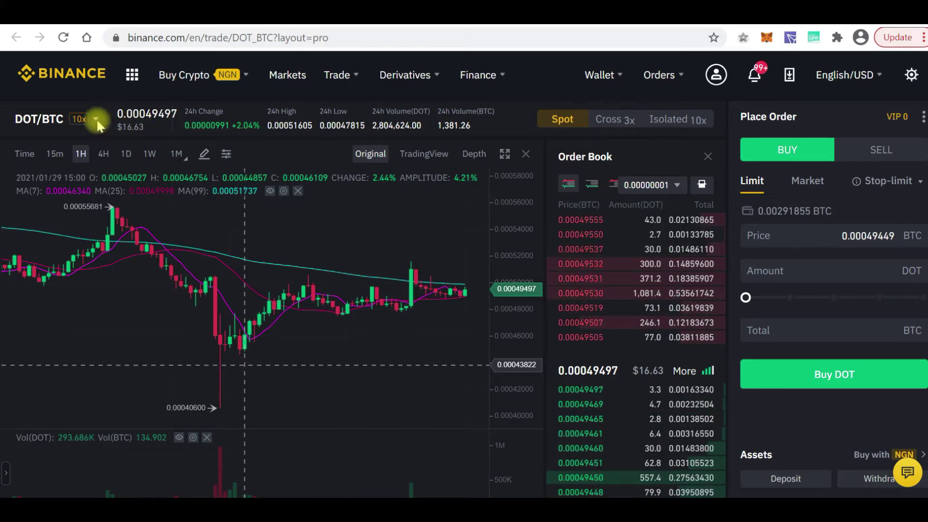
left_click(59, 121)
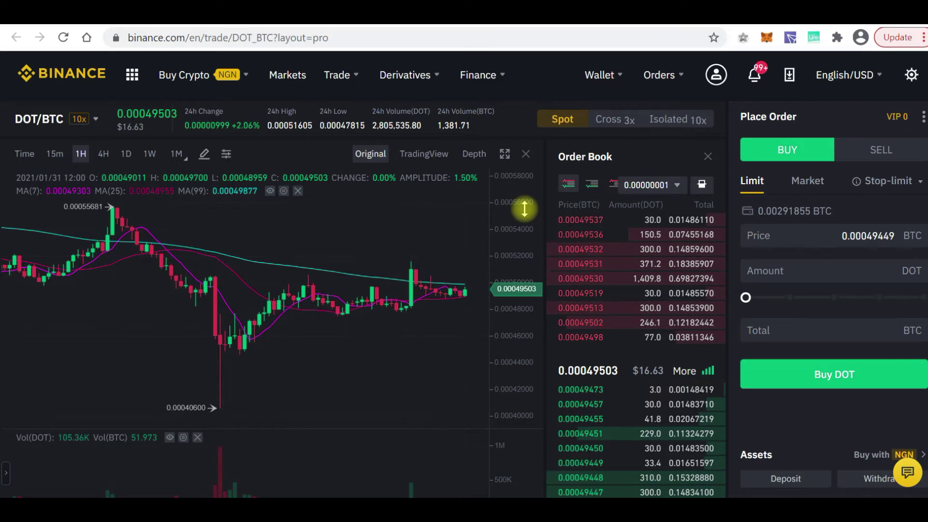
scroll(543, 230, "down", 1)
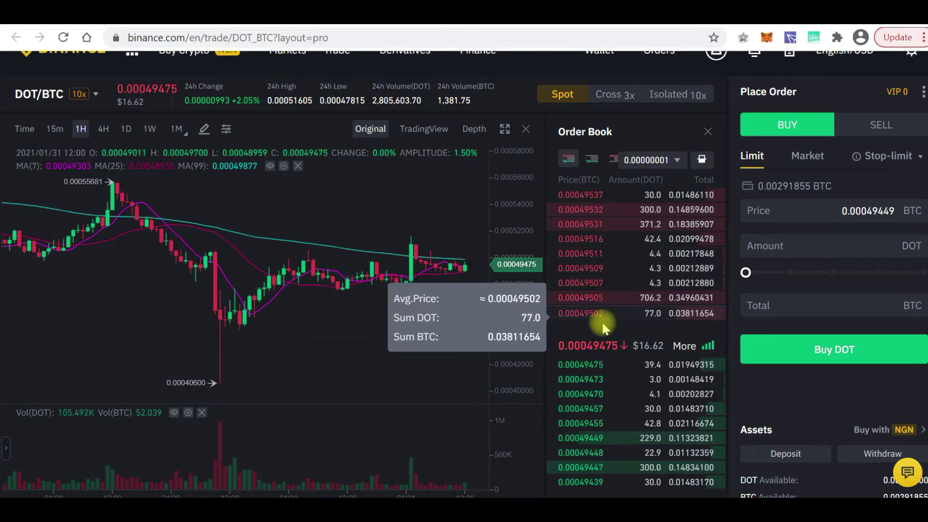
scroll(603, 328, "down", 1)
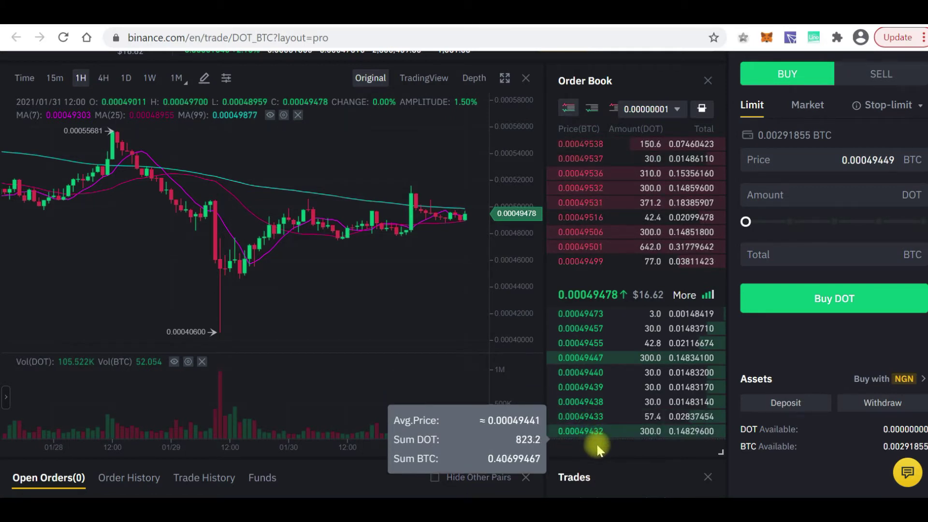
scroll(598, 449, "down", 3)
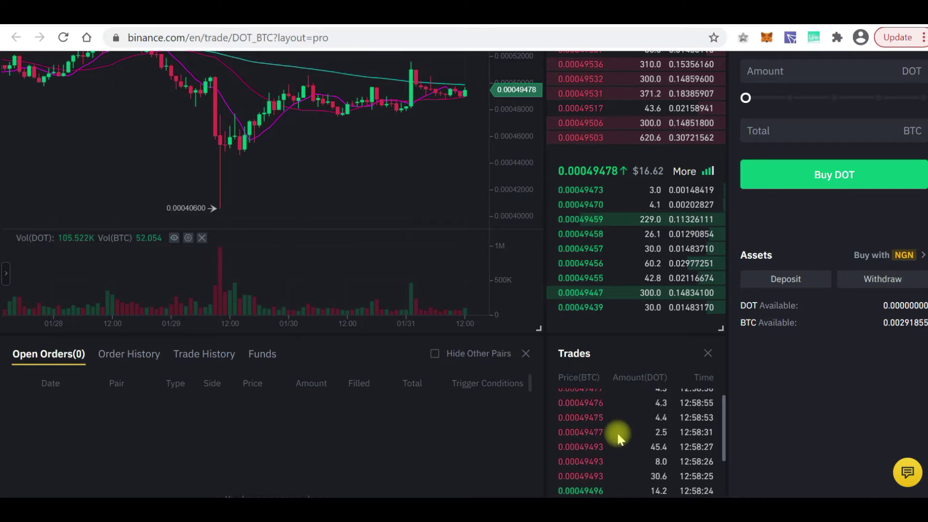
scroll(619, 437, "up", 1)
scroll(654, 347, "down", 1)
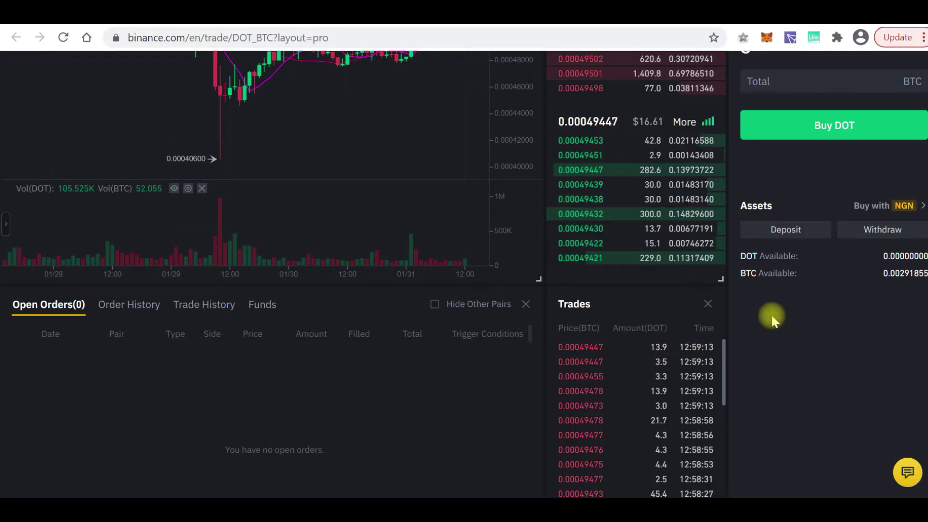
scroll(771, 317, "up", 1)
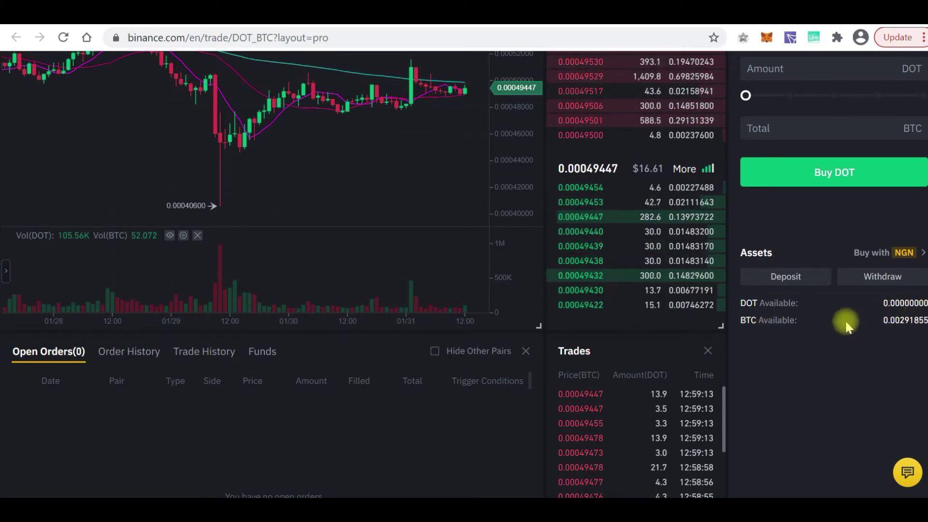
scroll(847, 321, "up", 4)
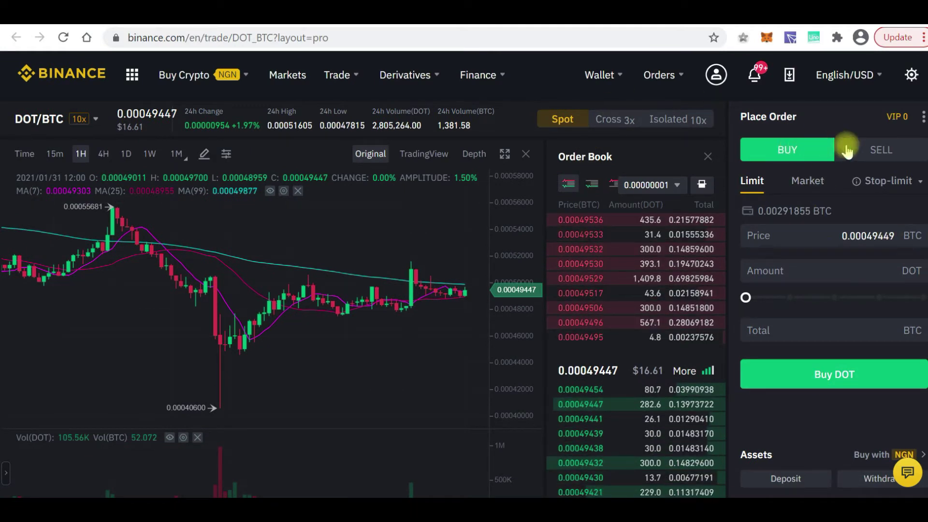
Step: Compare the Sell and Buy sides of the DOT order form, finishing on Buy
left_click(872, 152)
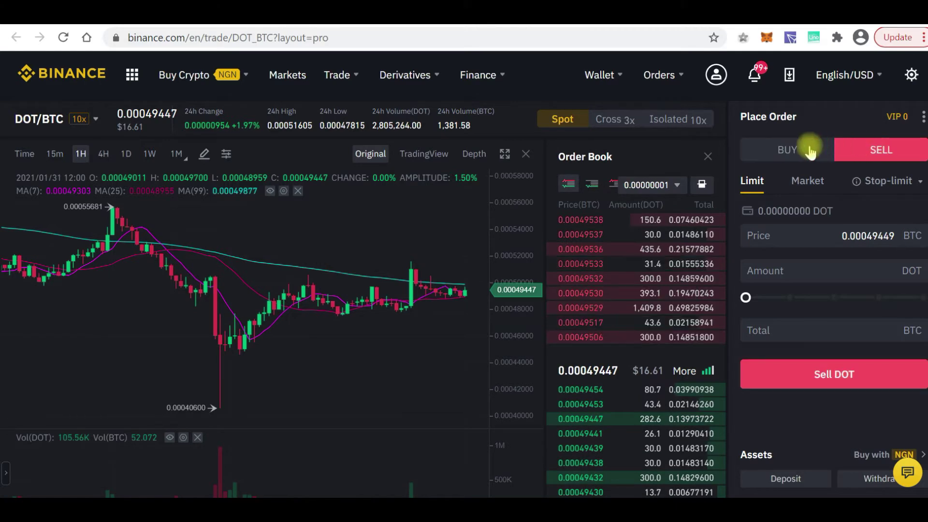
left_click(794, 153)
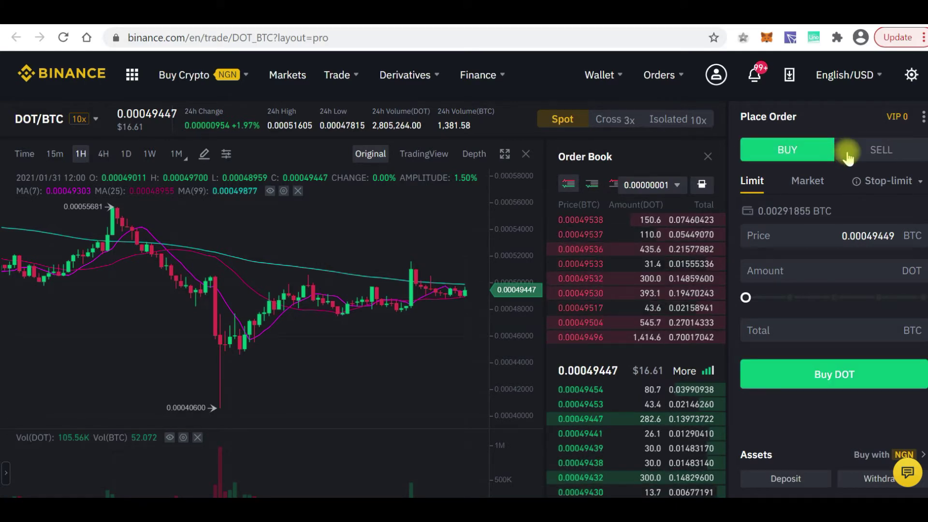
left_click(864, 154)
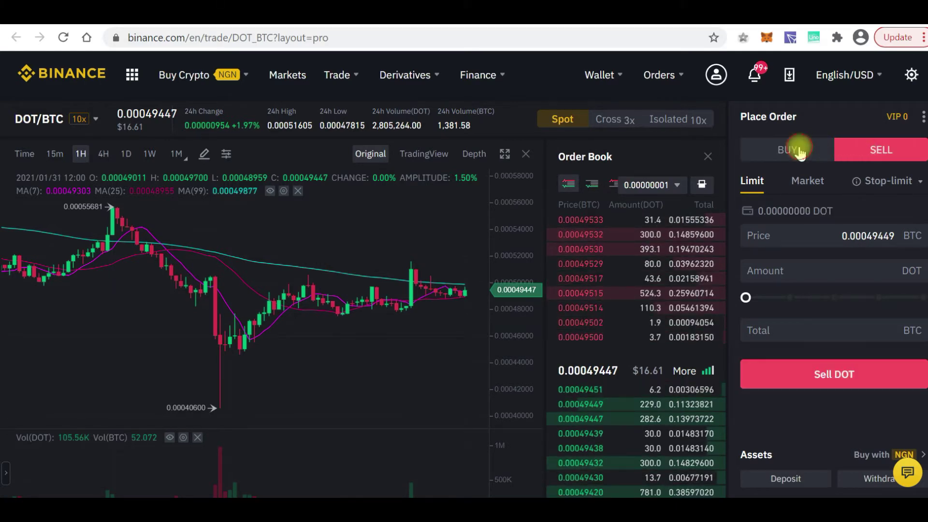
left_click(799, 153)
left_click(868, 152)
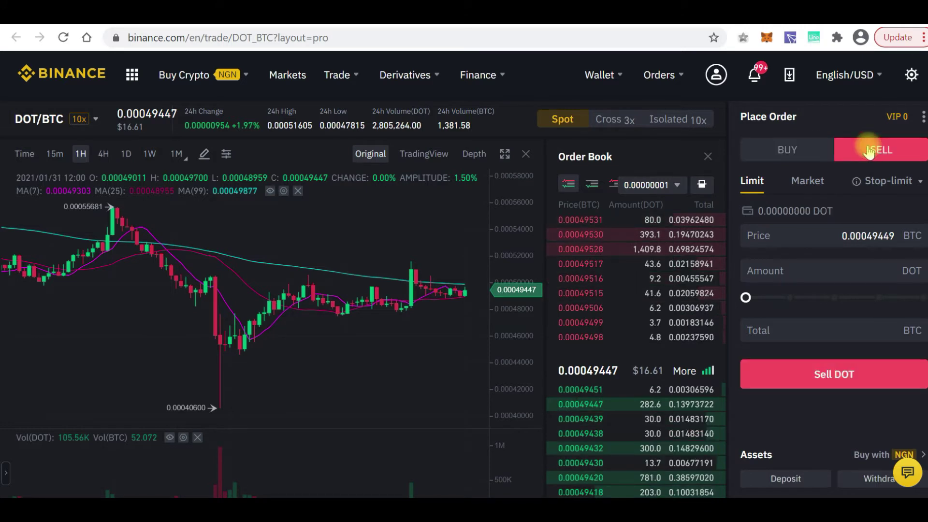
left_click(794, 153)
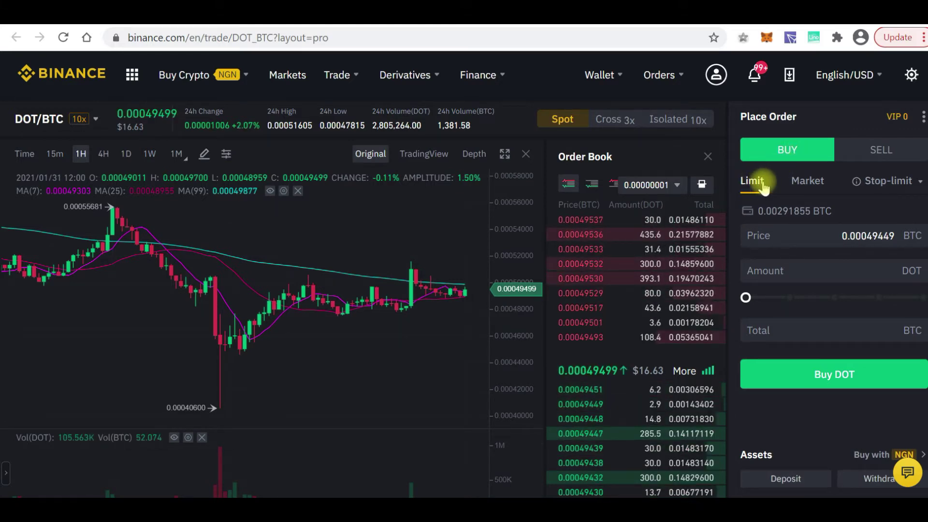
Step: View the Market and Stop-limit order types for buying DOT, then return to Limit
left_click(807, 181)
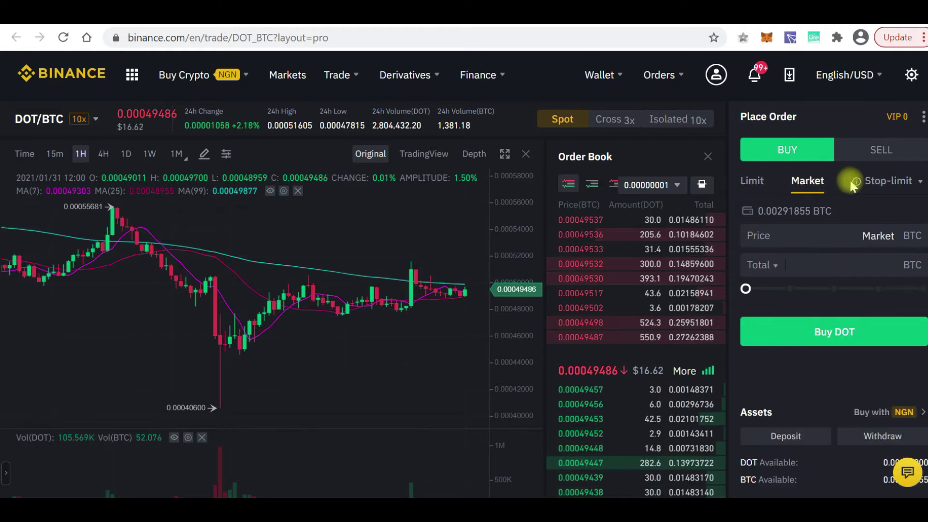
left_click(877, 183)
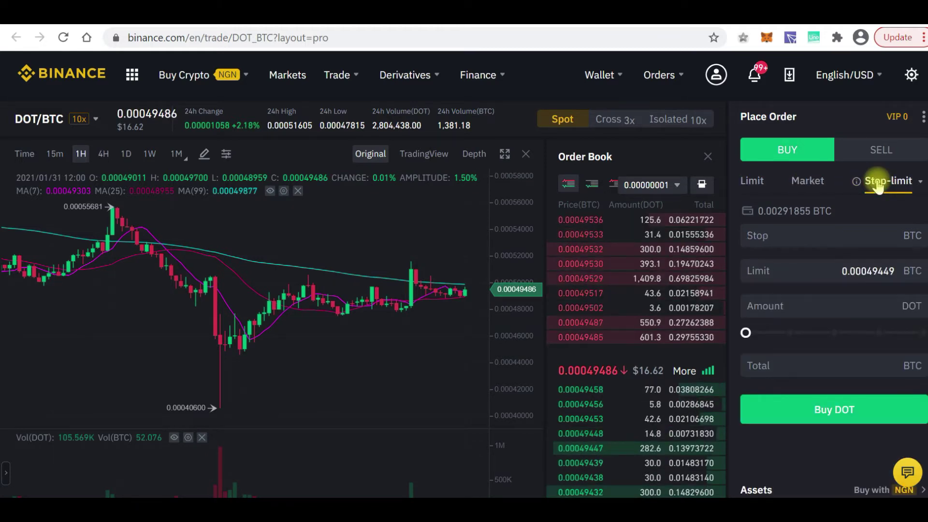
left_click(751, 184)
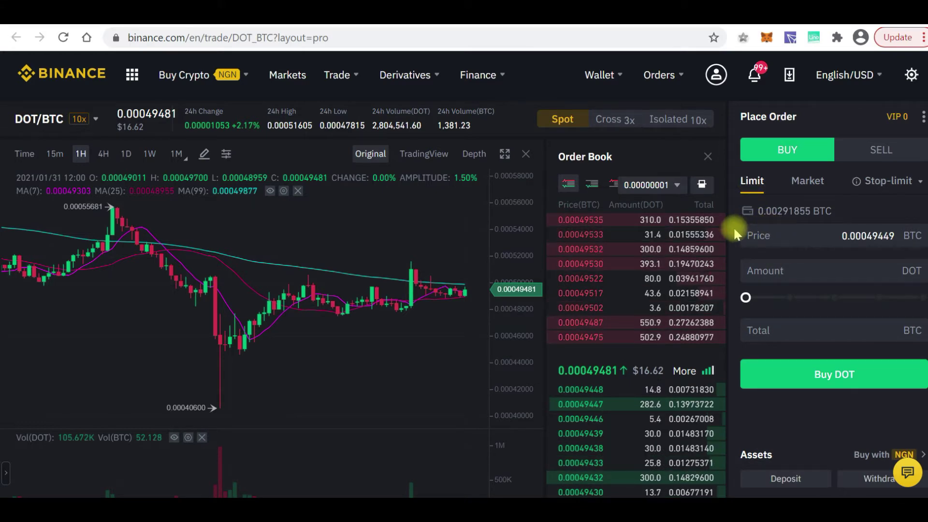
Step: Set the limit buy price to 0.00045 BTC and the amount to 8 DOT, and check the available BTC balance
mouse_move(132, 75)
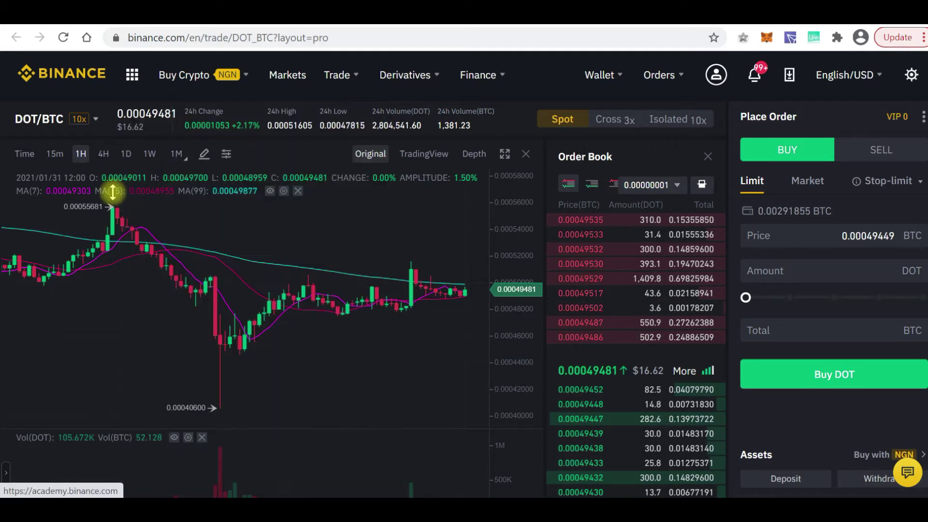
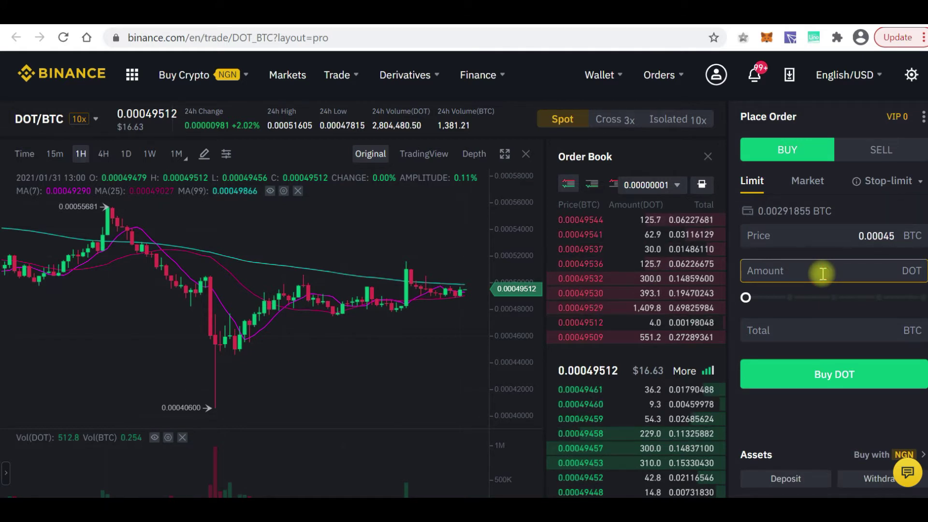
type("8")
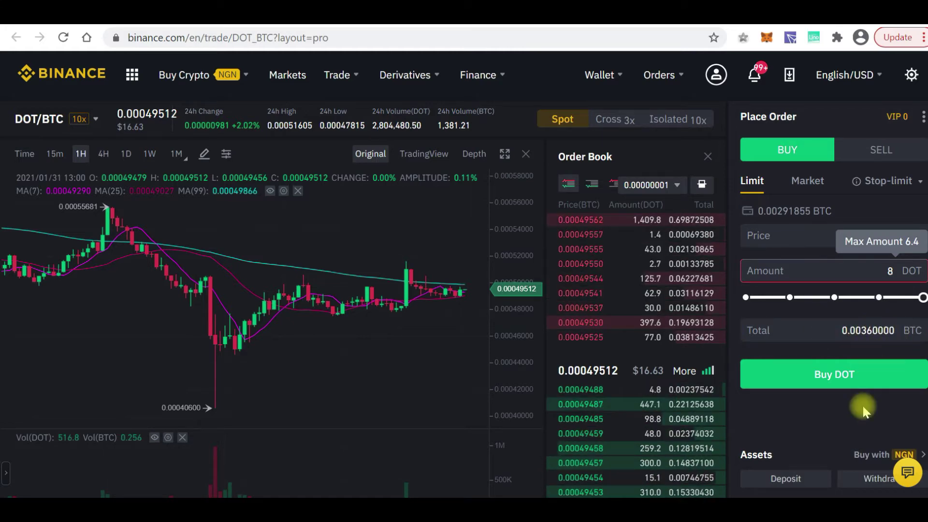
scroll(864, 409, "down", 2)
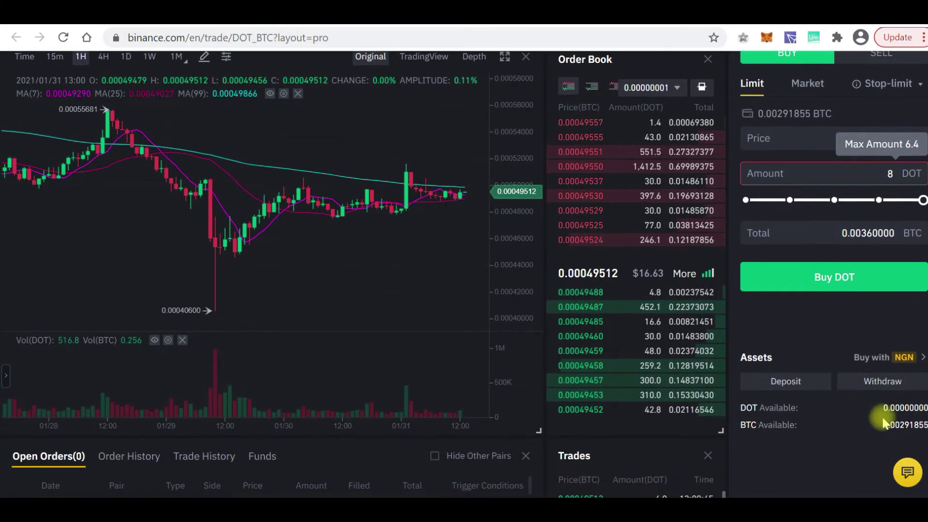
scroll(851, 425, "up", 2)
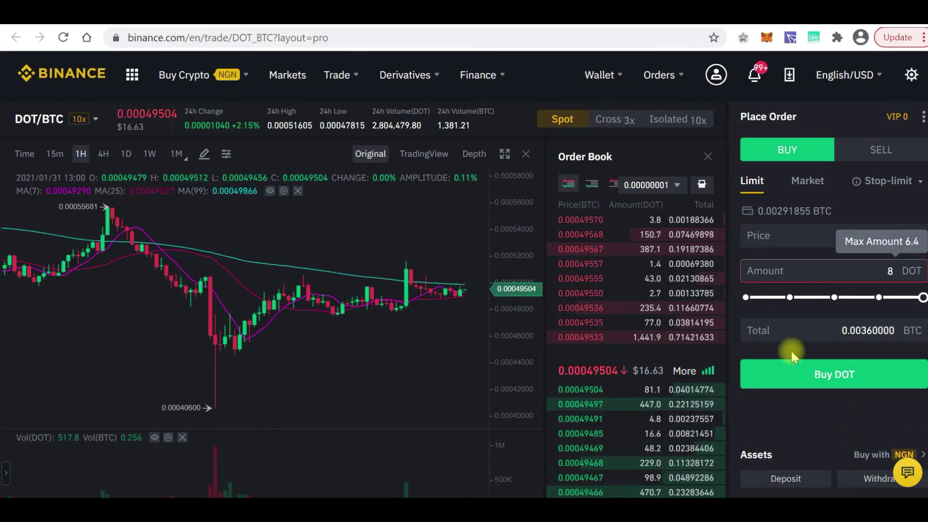
Step: Set the limit order's total to 0.0028 BTC and place the order to buy DOT
left_click_drag(895, 329, 818, 333)
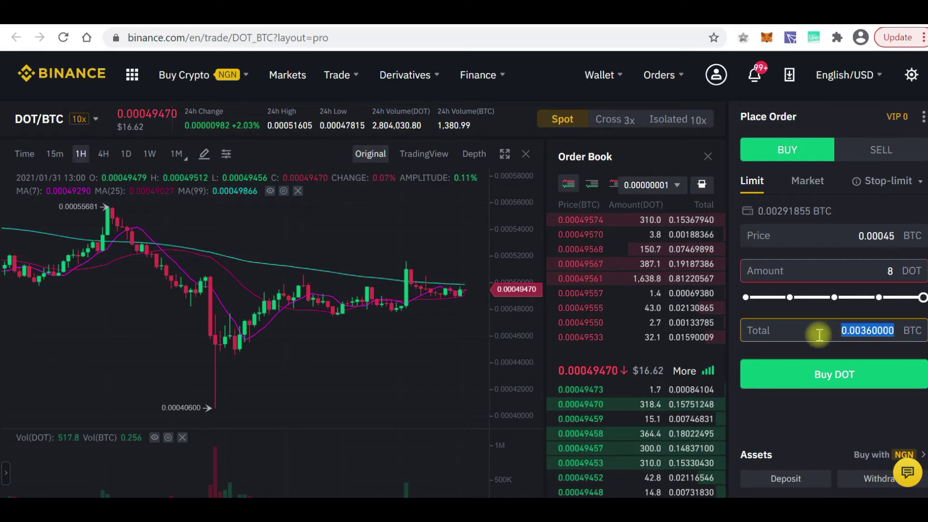
key("BackSpace")
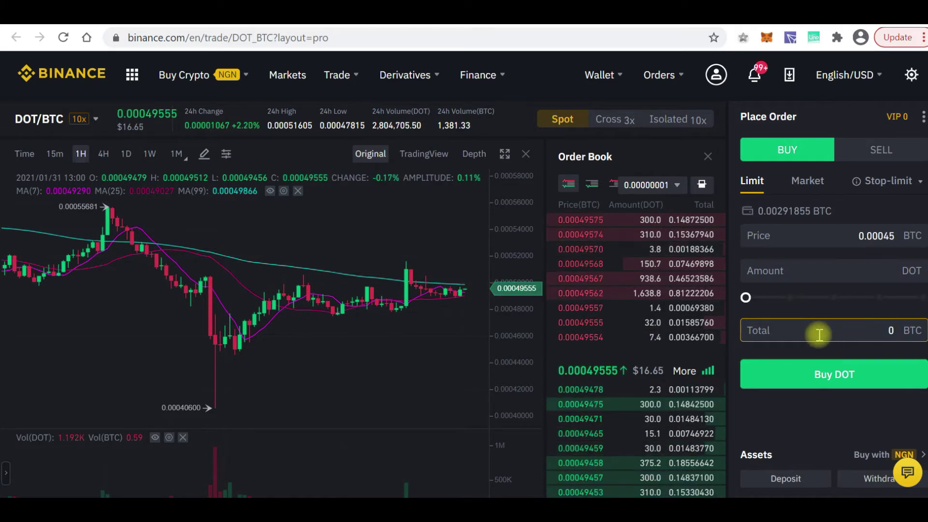
type("0")
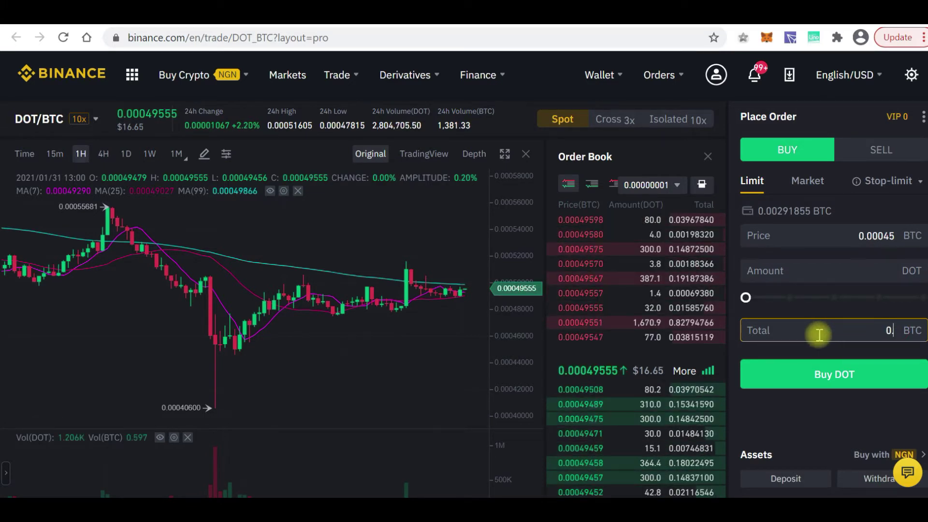
type(".002")
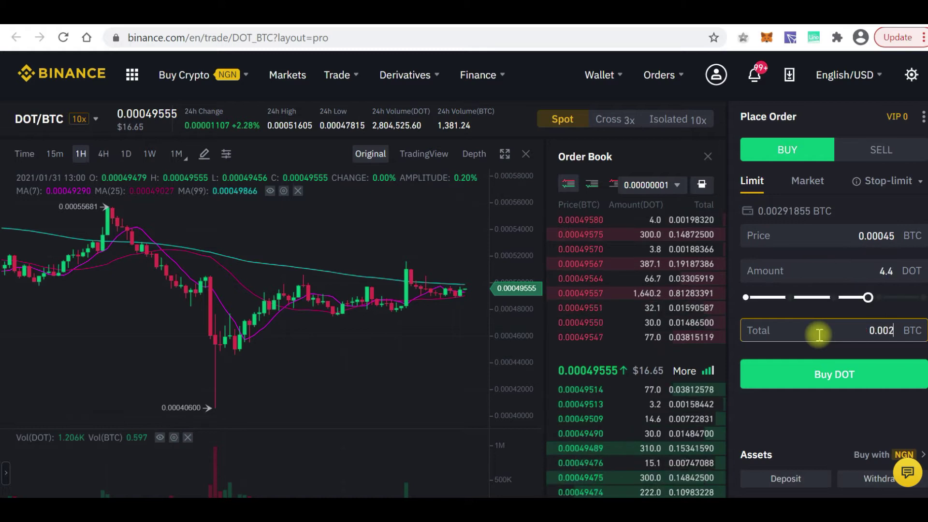
type("8")
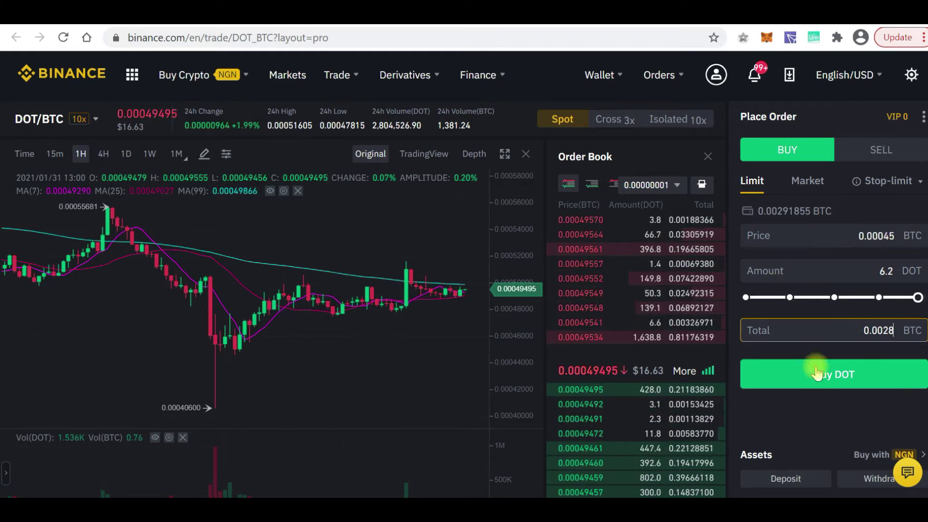
left_click(830, 382)
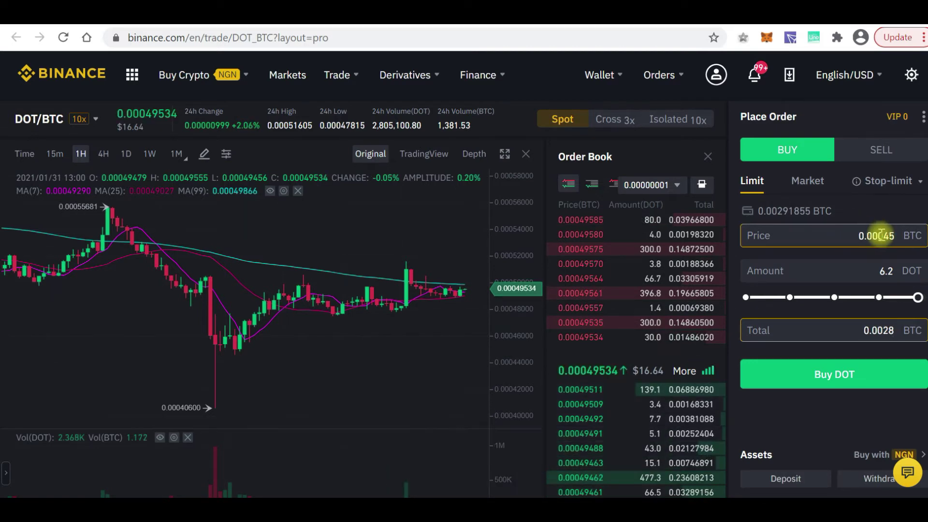
left_click(798, 374)
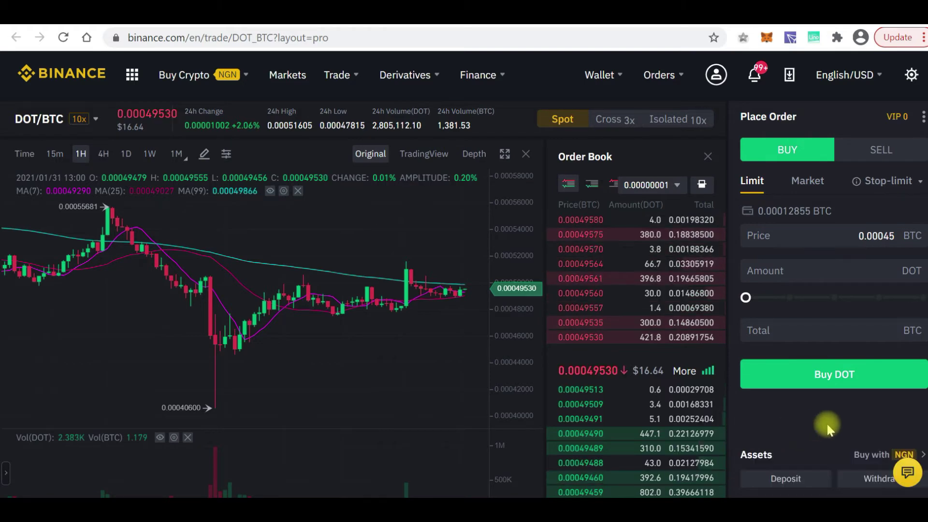
Step: Examine the placed DOT/BTC limit order in the open orders, along with the available assets and the order form
scroll(827, 424, "down", 3)
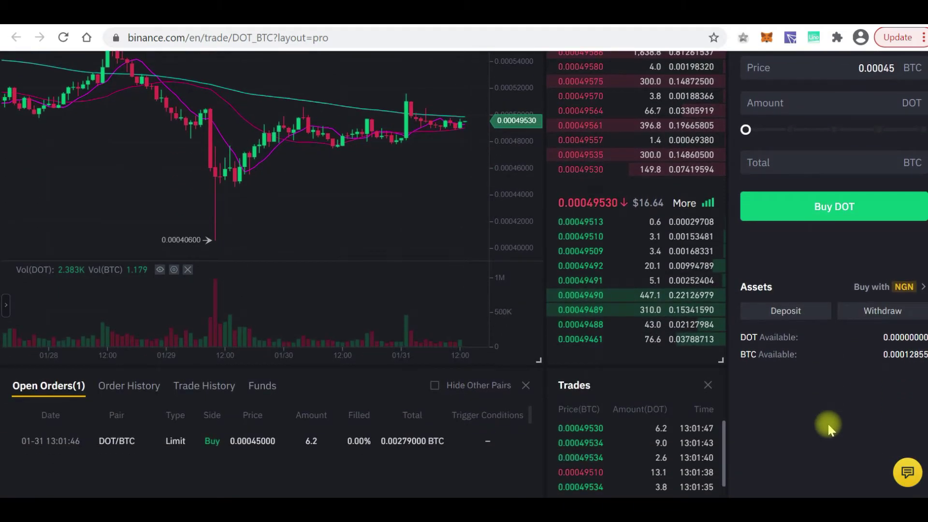
scroll(828, 424, "down", 2)
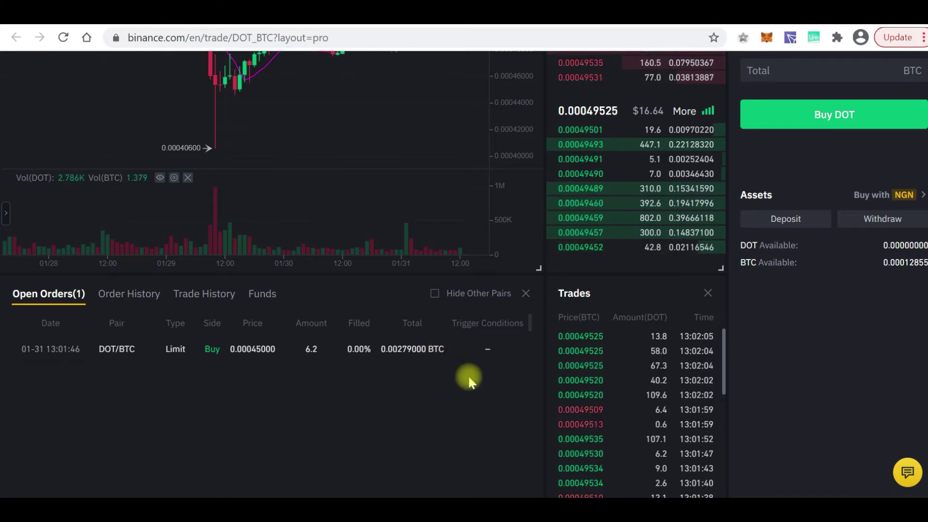
scroll(469, 381, "up", 2)
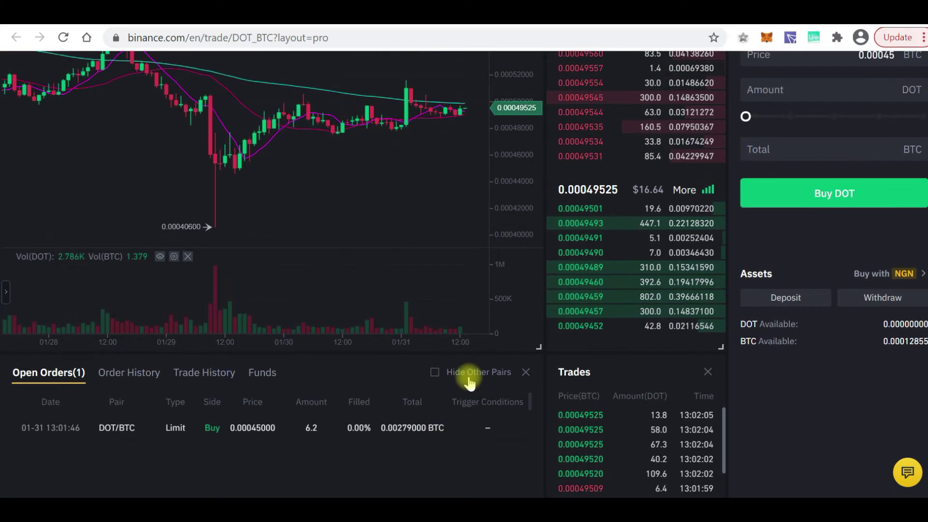
scroll(468, 381, "up", 4)
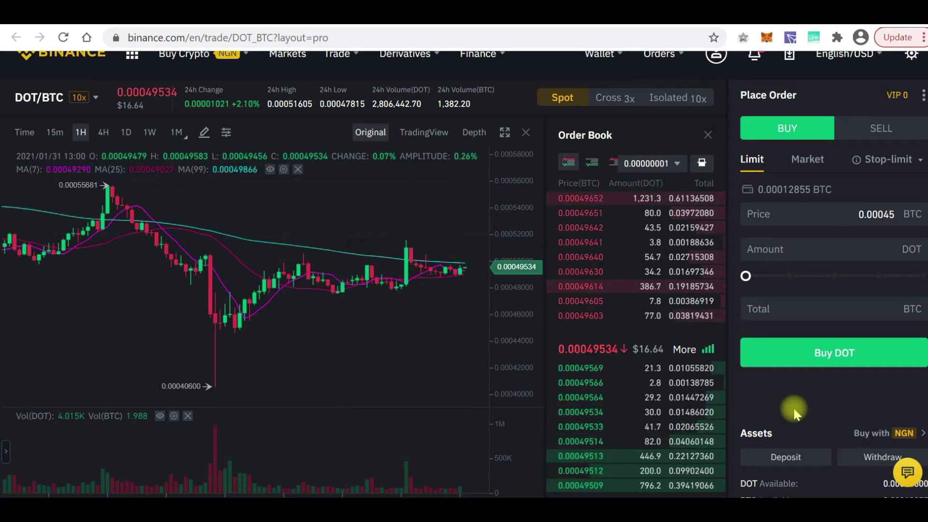
scroll(795, 413, "down", 1)
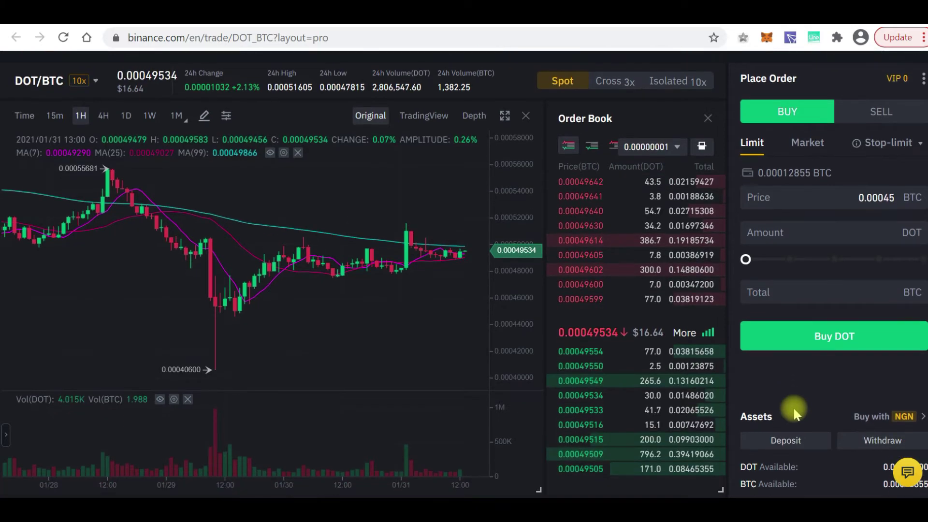
scroll(795, 413, "down", 1)
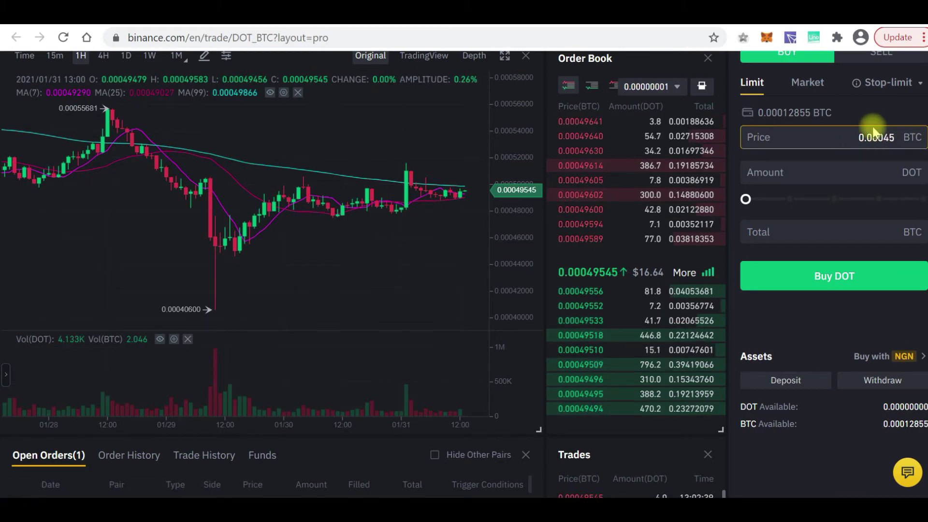
scroll(771, 449, "down", 5)
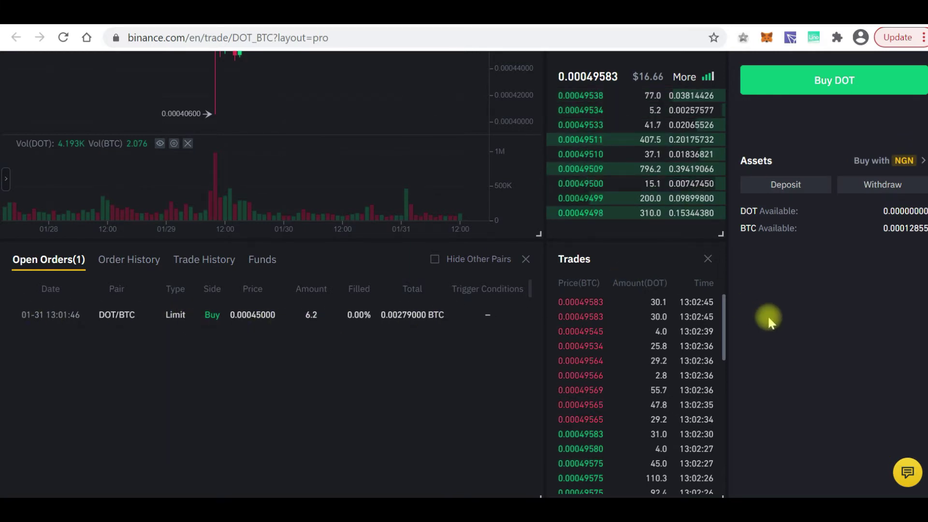
scroll(768, 319, "up", 1)
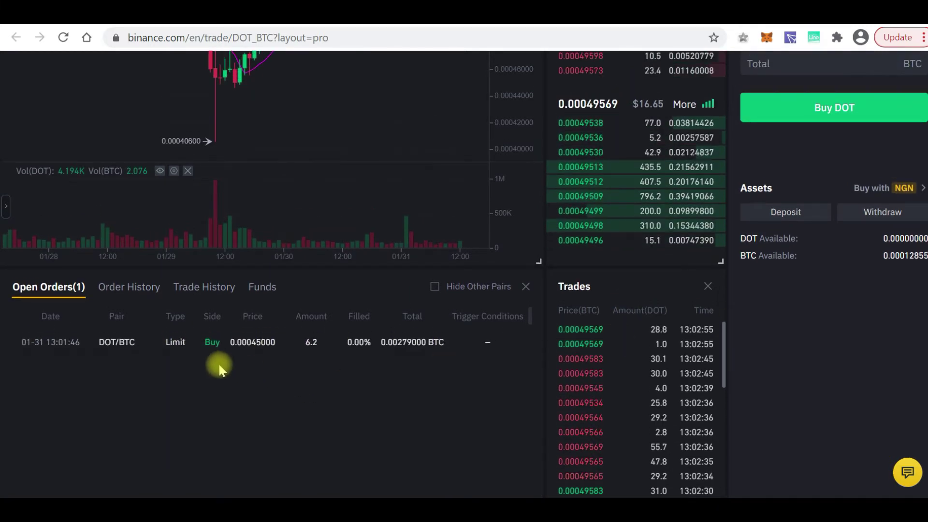
scroll(111, 343, "up", 5)
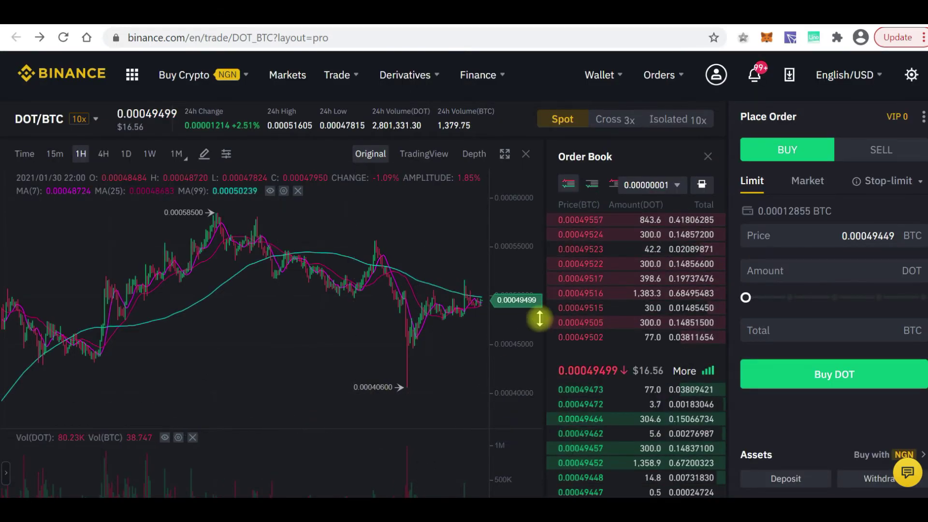
Step: Open the spot orders page and cancel the open DOT/BTC limit buy order
mouse_move(660, 73)
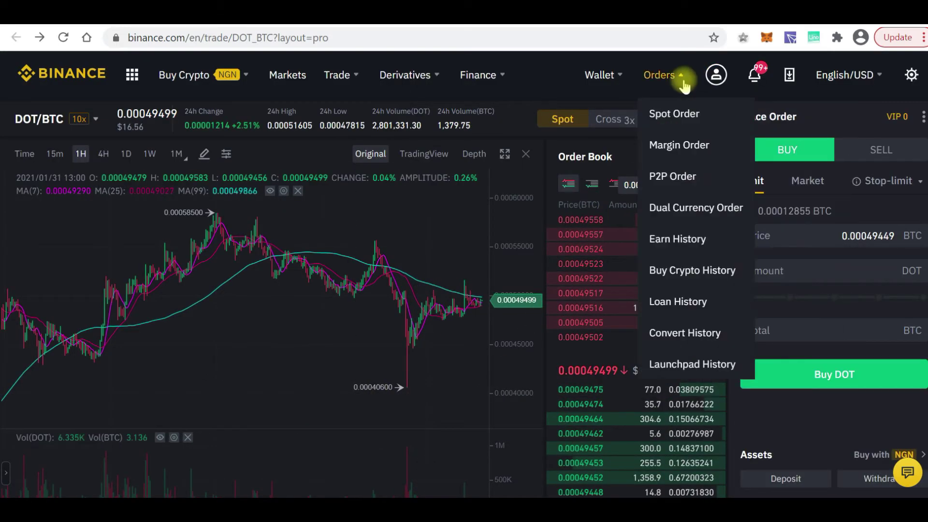
left_click(665, 124)
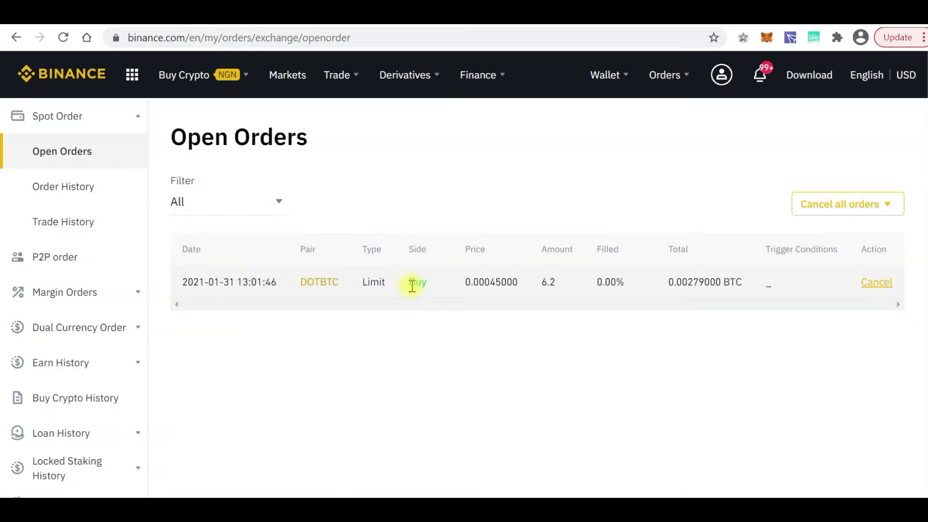
left_click(876, 283)
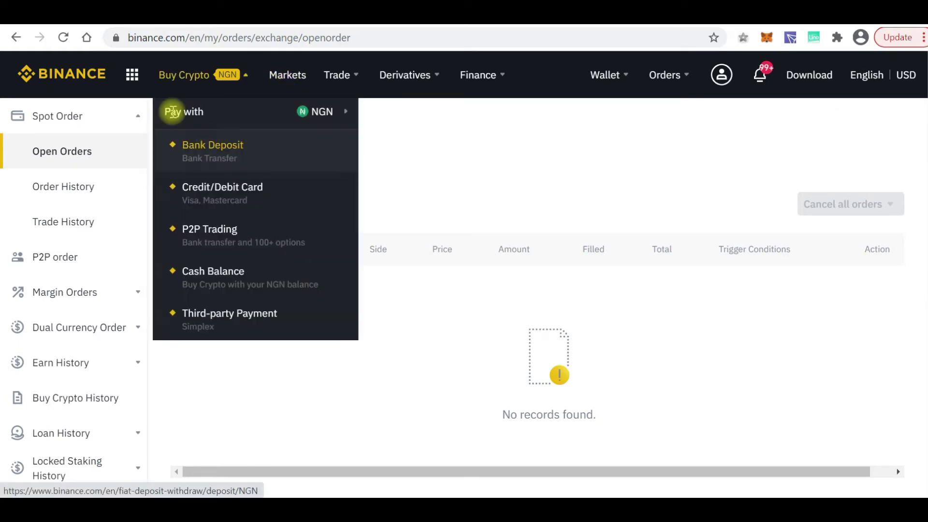
Step: Return to the DOT/BTC trading page and check the available DOT and BTC balances
left_click(14, 38)
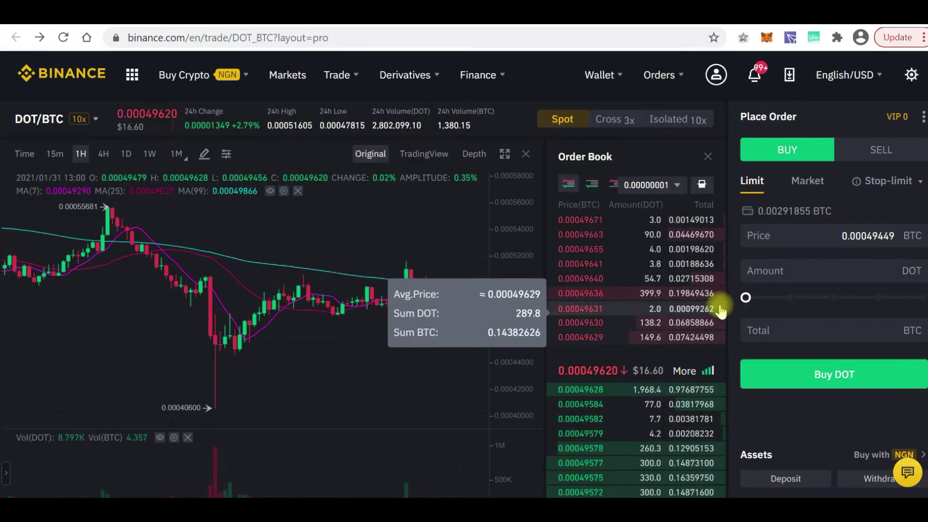
scroll(720, 309, "down", 3)
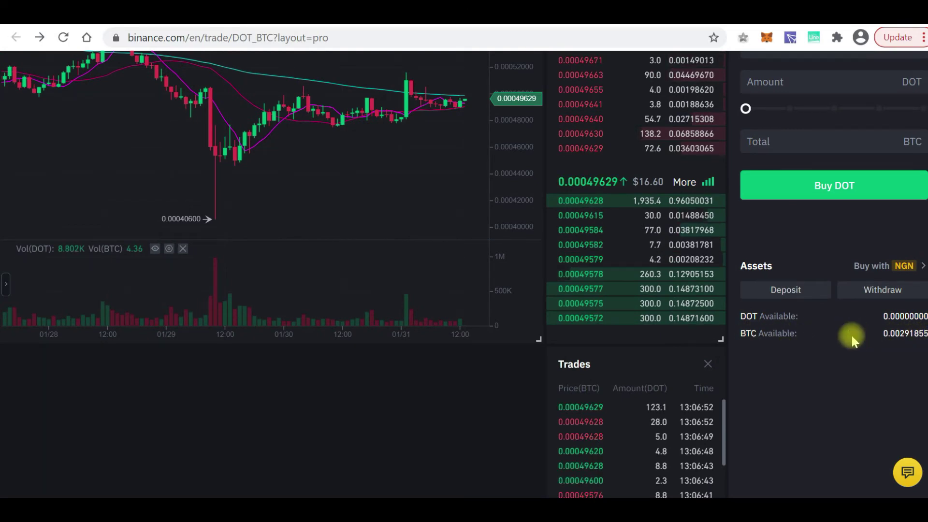
scroll(851, 333, "up", 4)
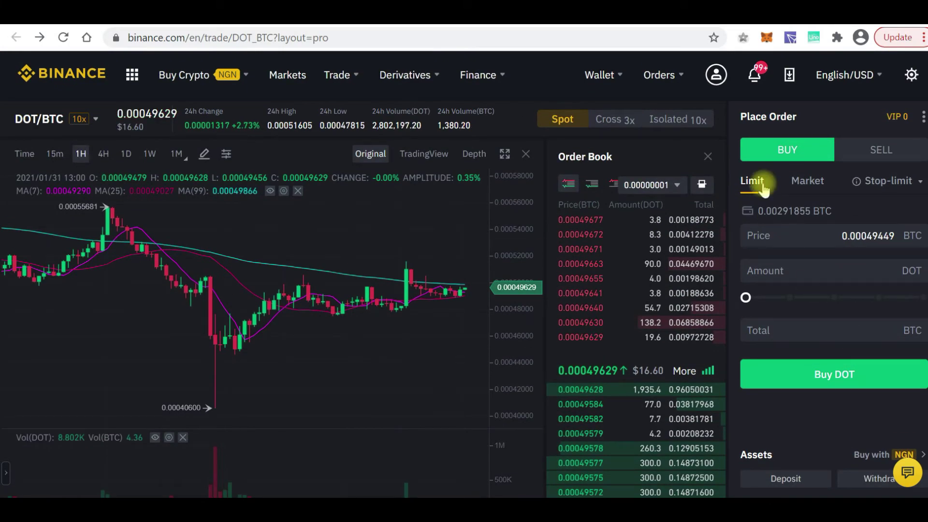
Step: Fill in a market order to buy DOT with a total of 0.0027 BTC, and check the available assets
left_click(801, 182)
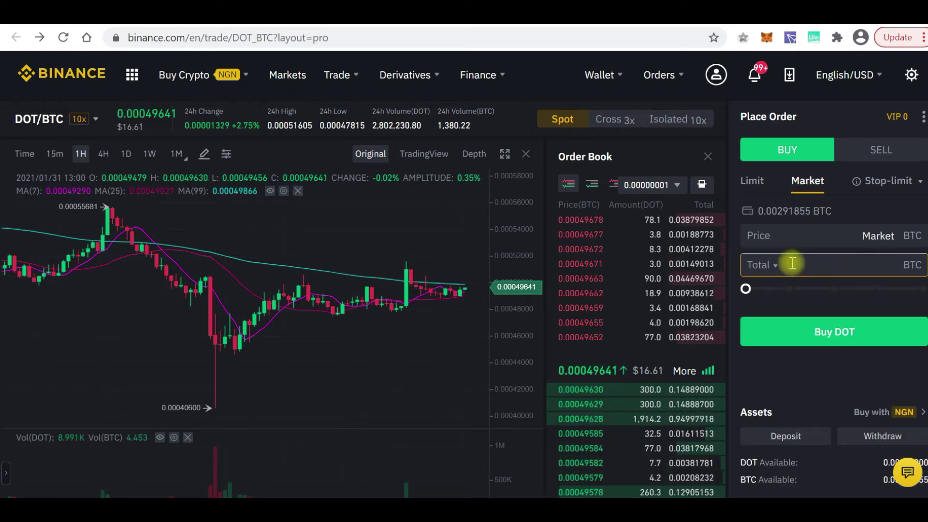
left_click(839, 263)
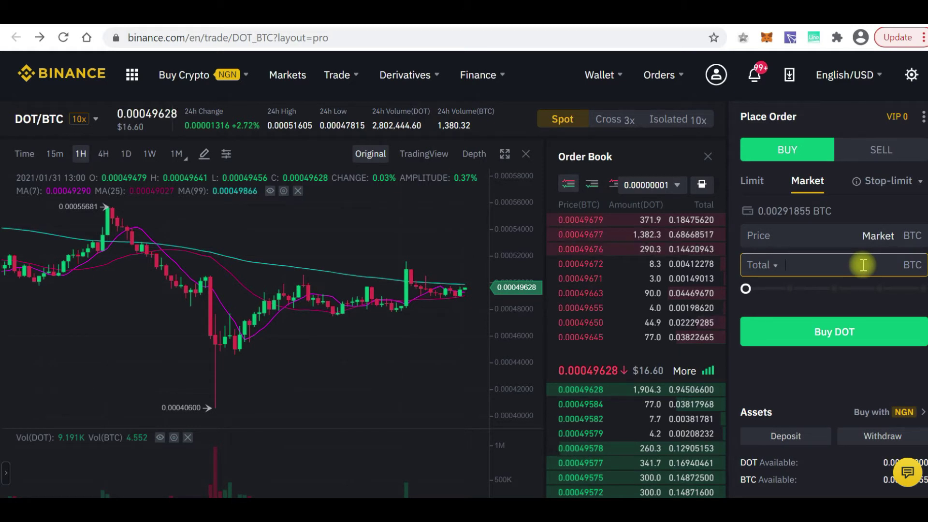
left_click(807, 184)
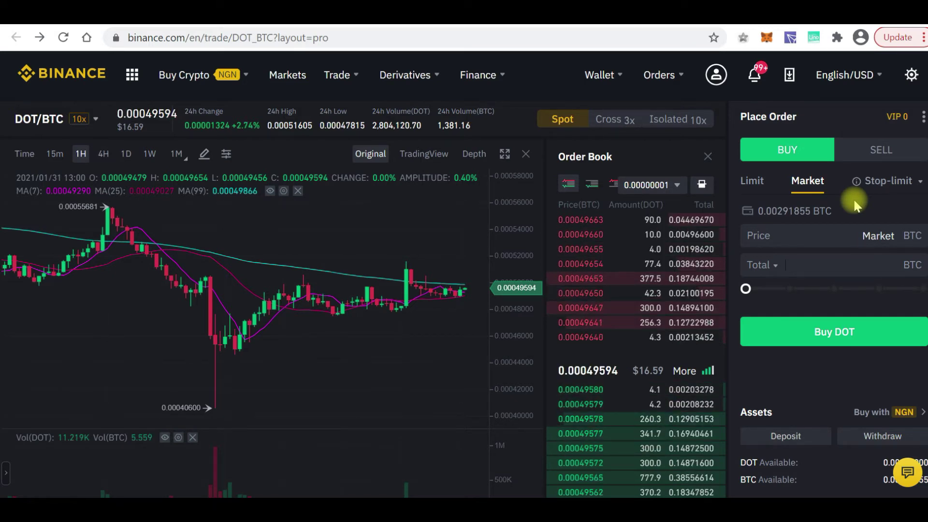
left_click(826, 263)
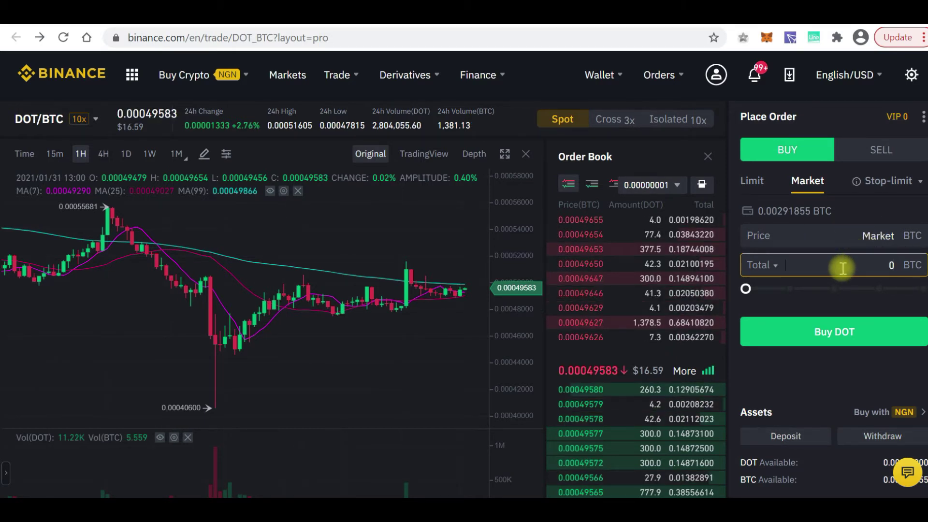
type("00")
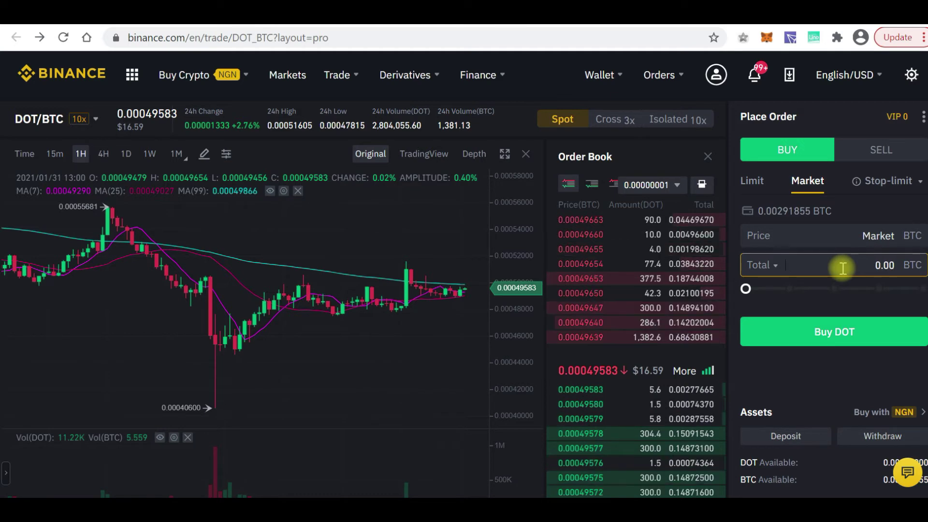
type("27")
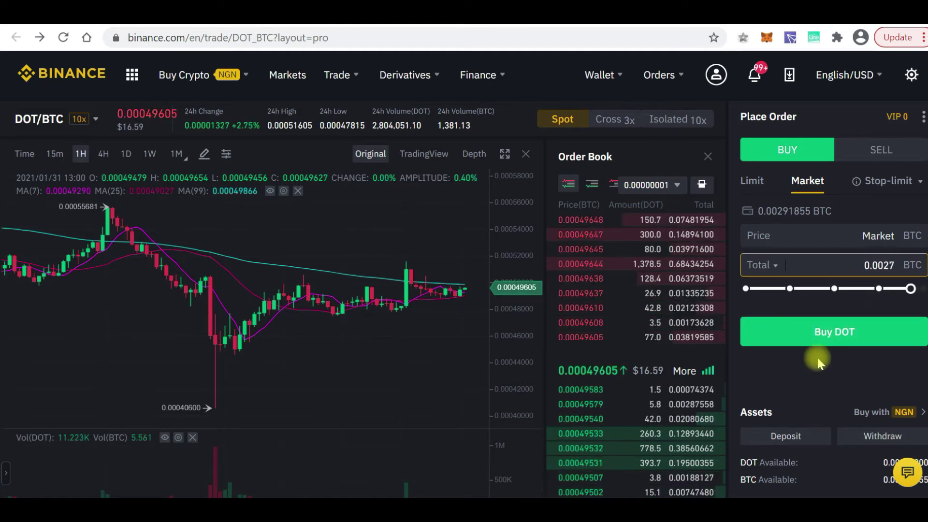
scroll(818, 362, "down", 1)
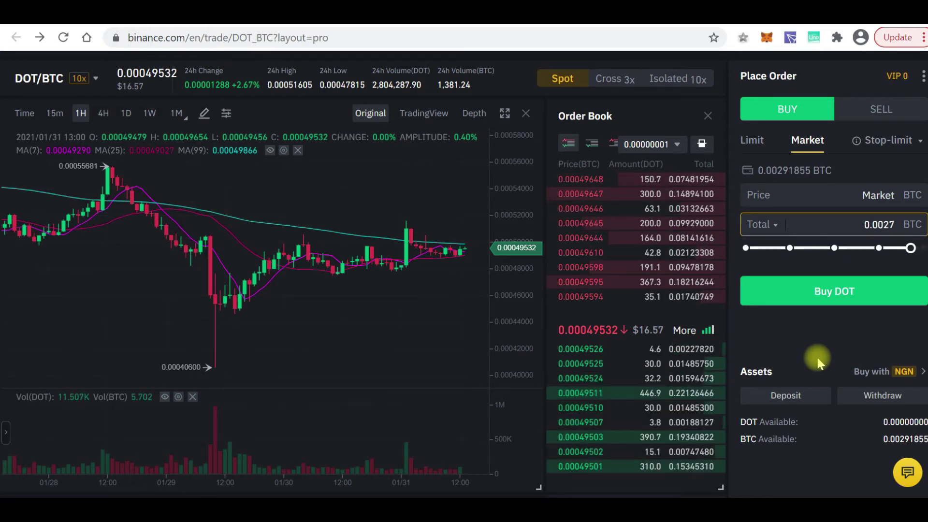
scroll(816, 358, "down", 2)
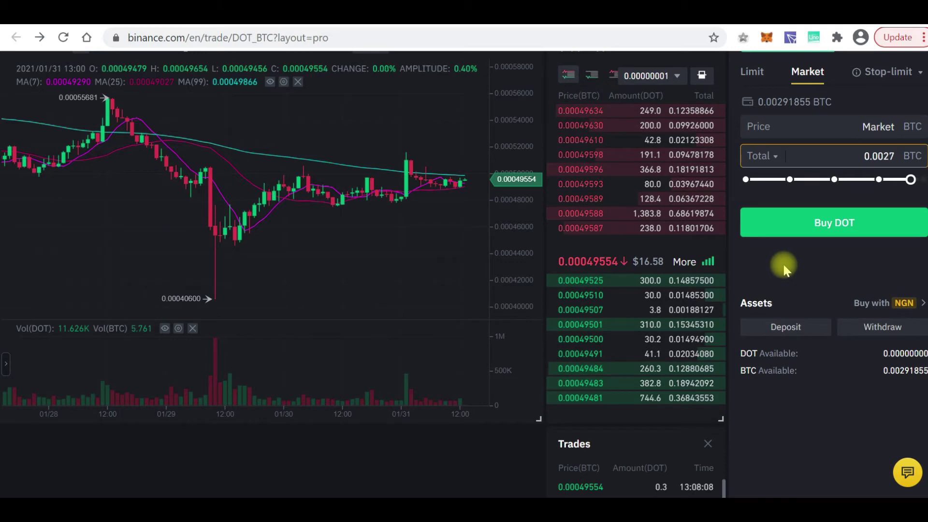
scroll(807, 269, "up", 1)
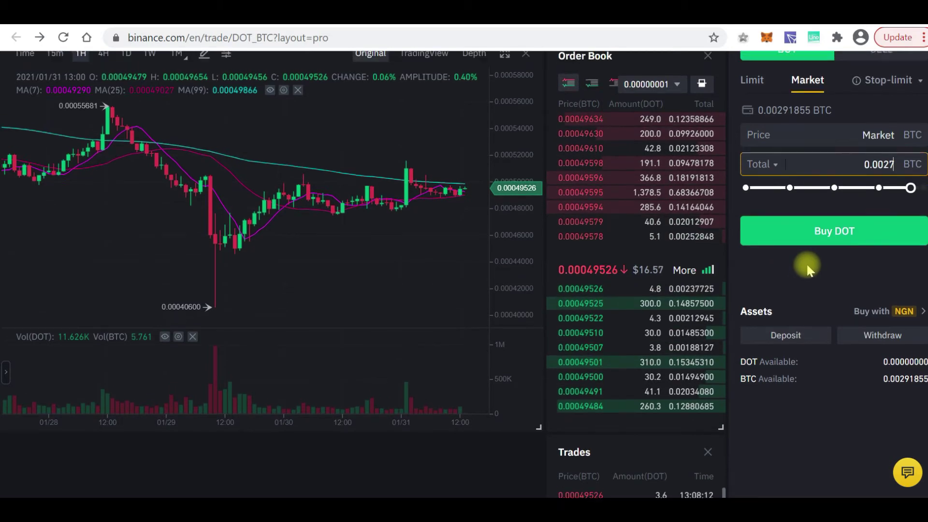
scroll(807, 268, "up", 1)
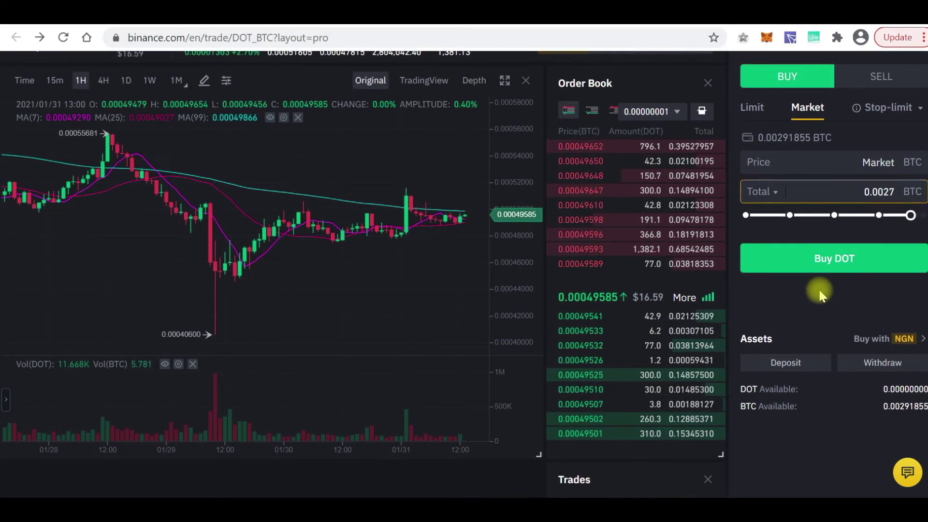
scroll(820, 294, "up", 3)
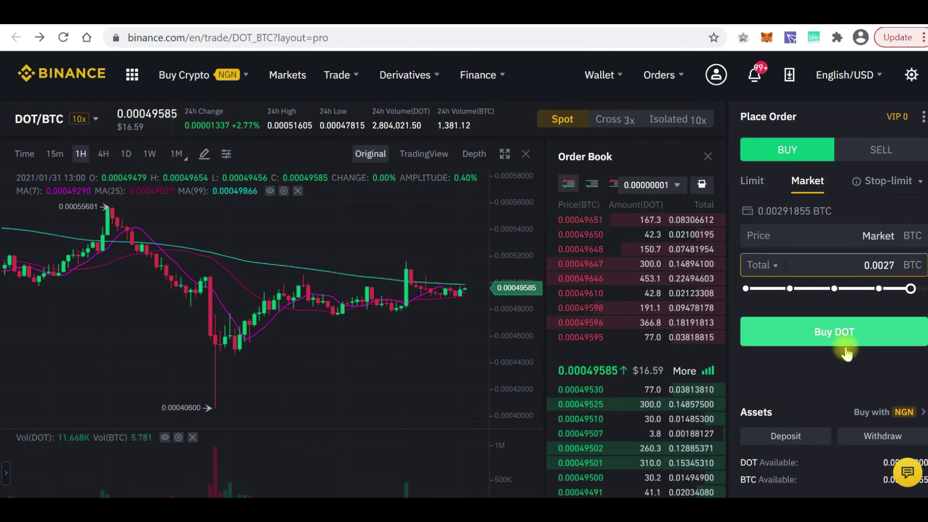
Step: Fill in a stop-limit order to buy 5 DOT with a stop price of 0.00050 BTC
left_click(887, 183)
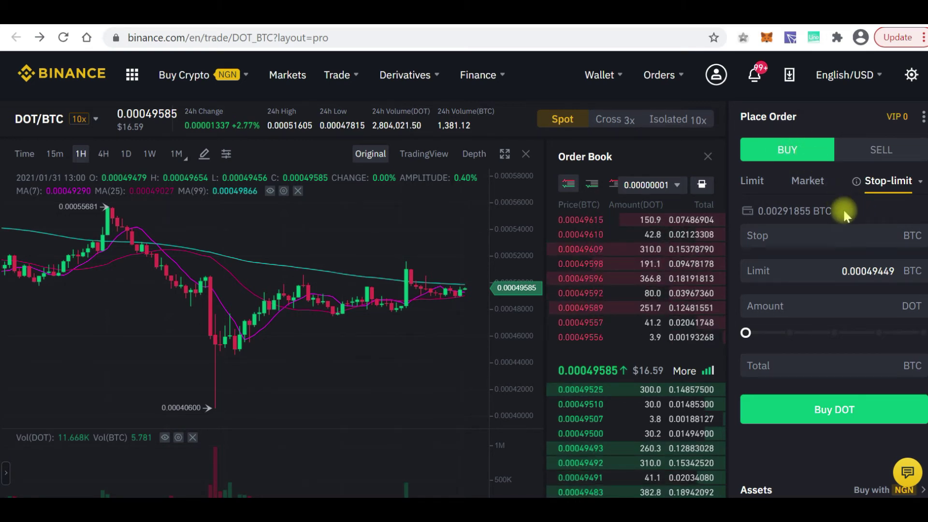
left_click(785, 235)
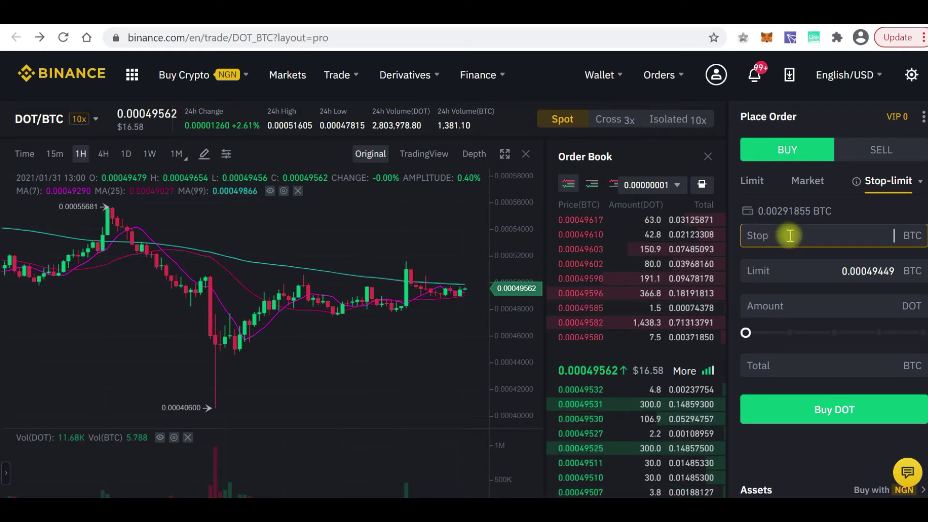
type("0.0")
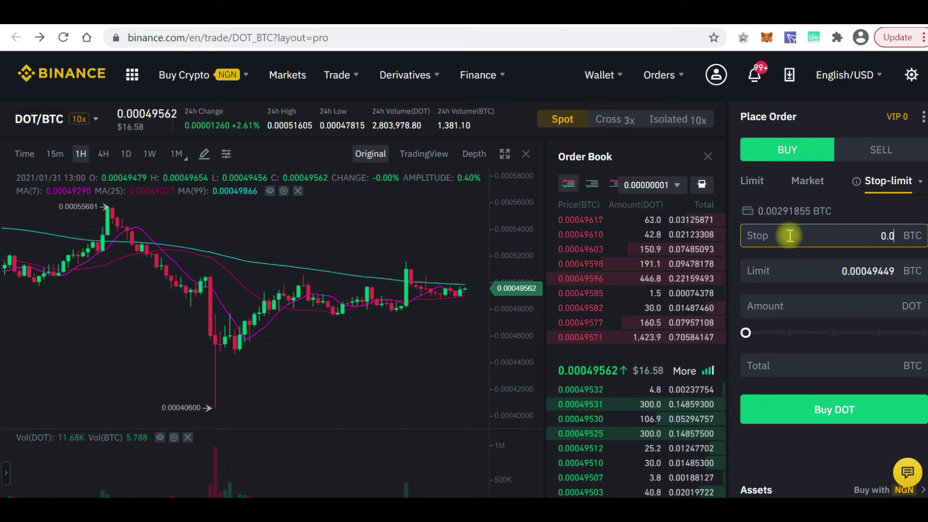
type("00")
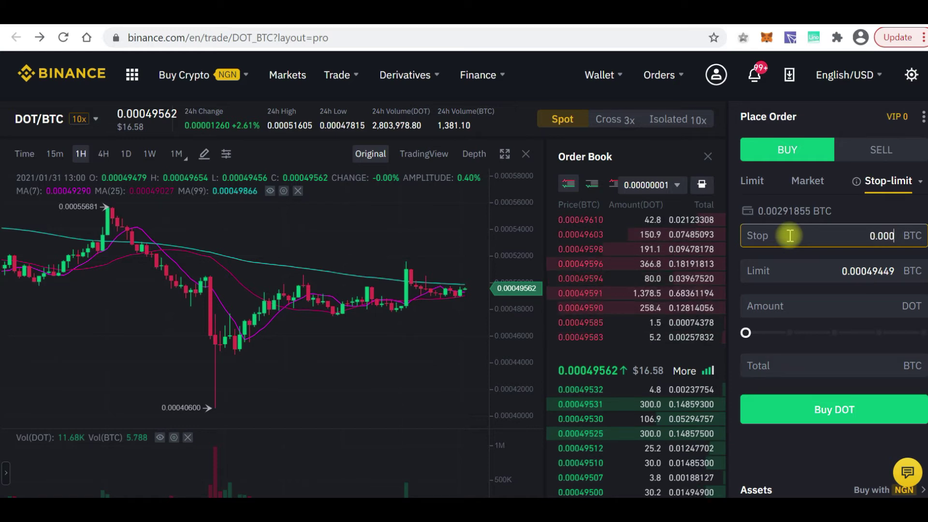
type("50")
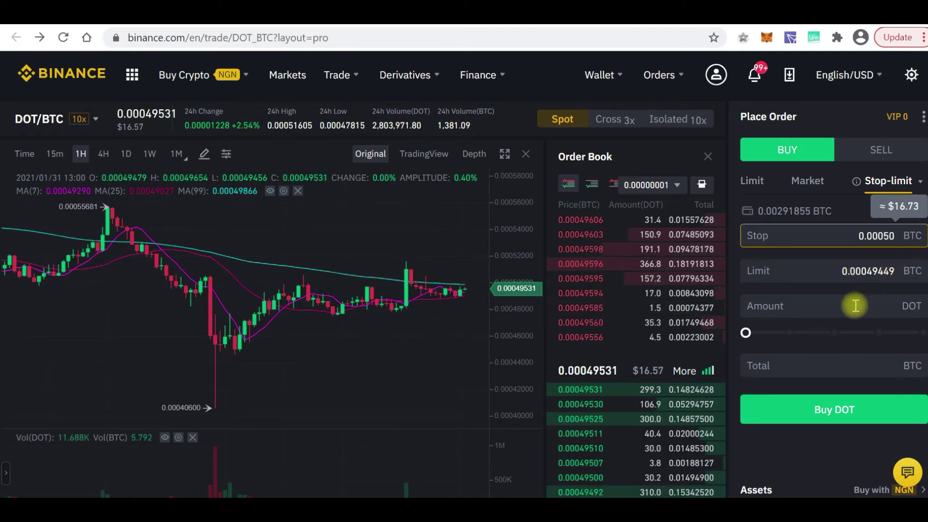
left_click(834, 310)
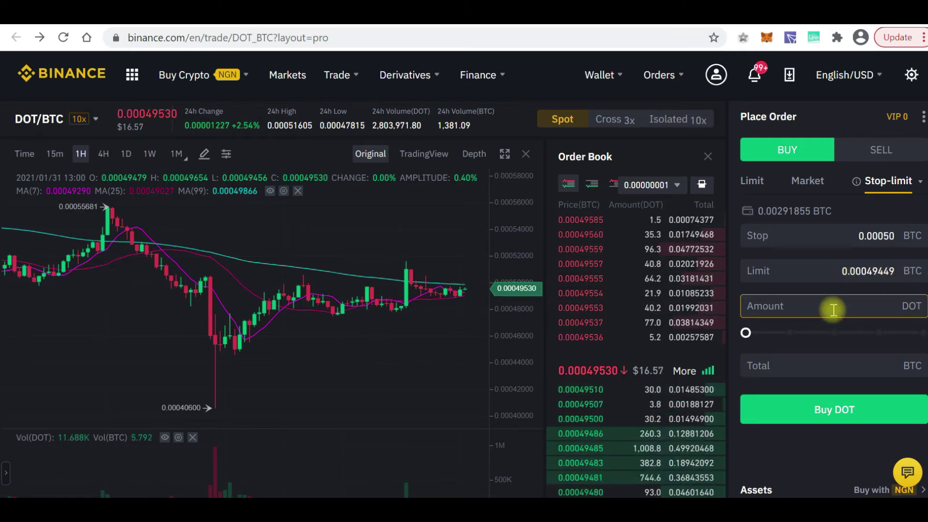
type("5")
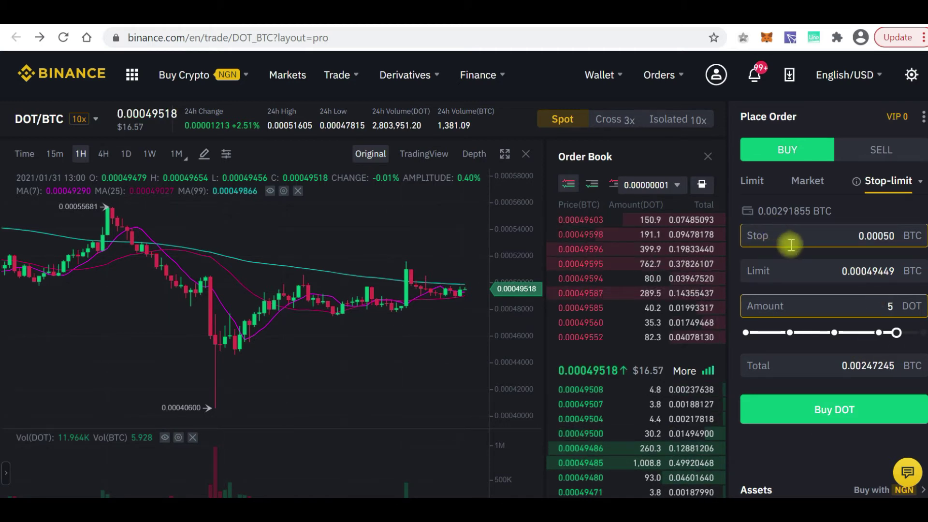
left_click(820, 418)
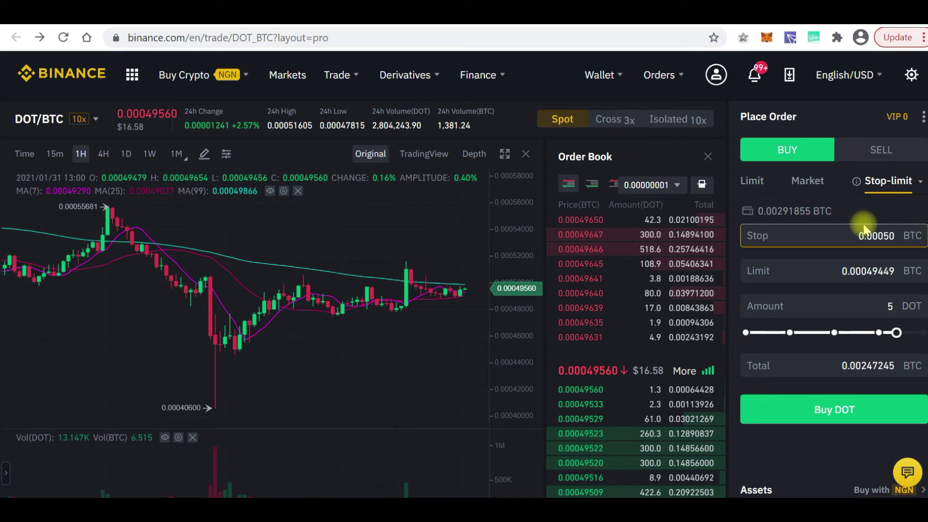
left_click(850, 235)
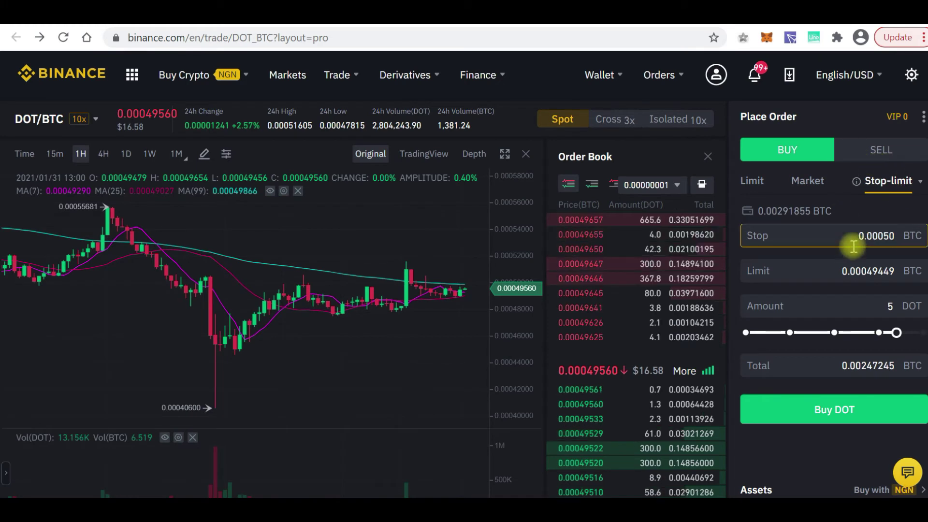
left_click(876, 192)
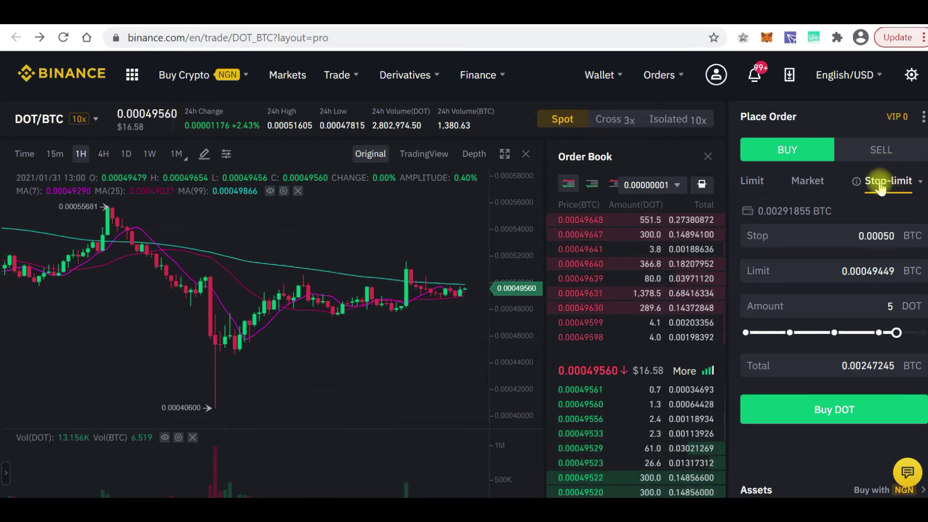
Step: Switch to selling DOT and examine the stop-limit sell form, starting with its stop price
left_click(877, 150)
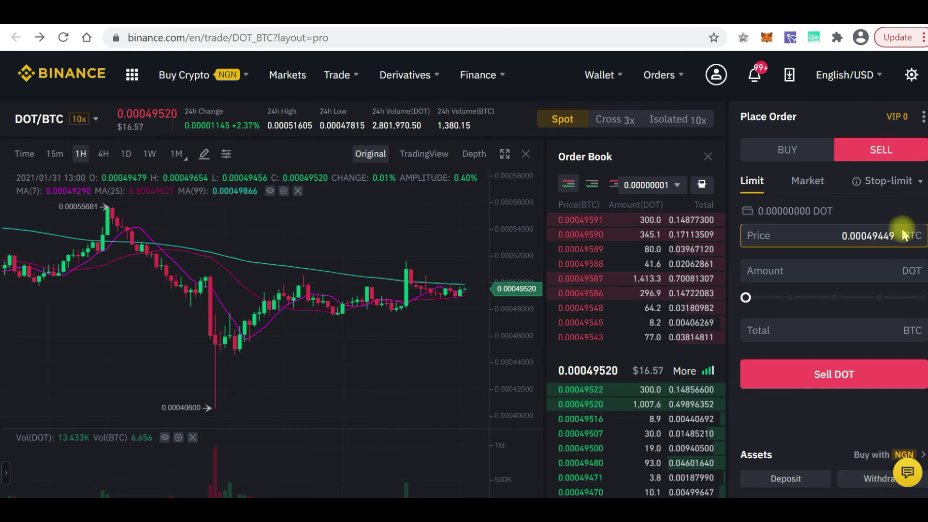
left_click(889, 181)
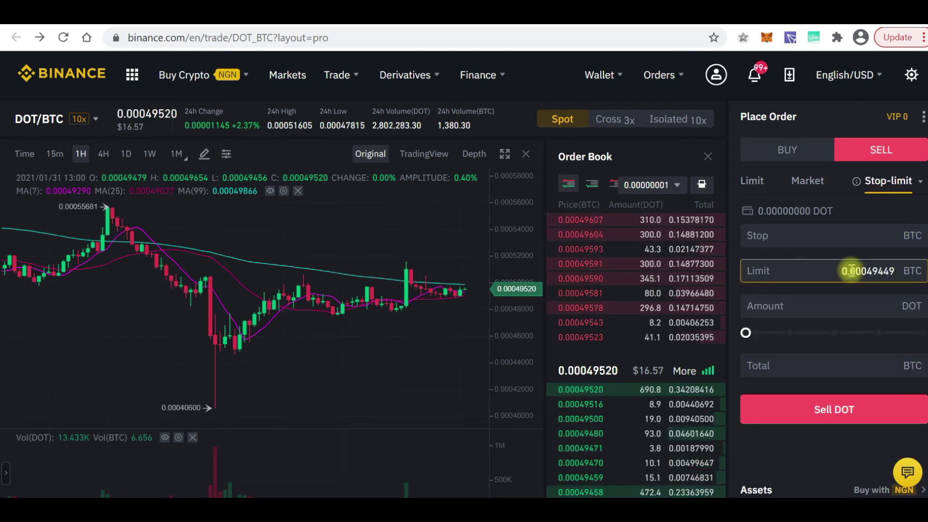
left_click(814, 240)
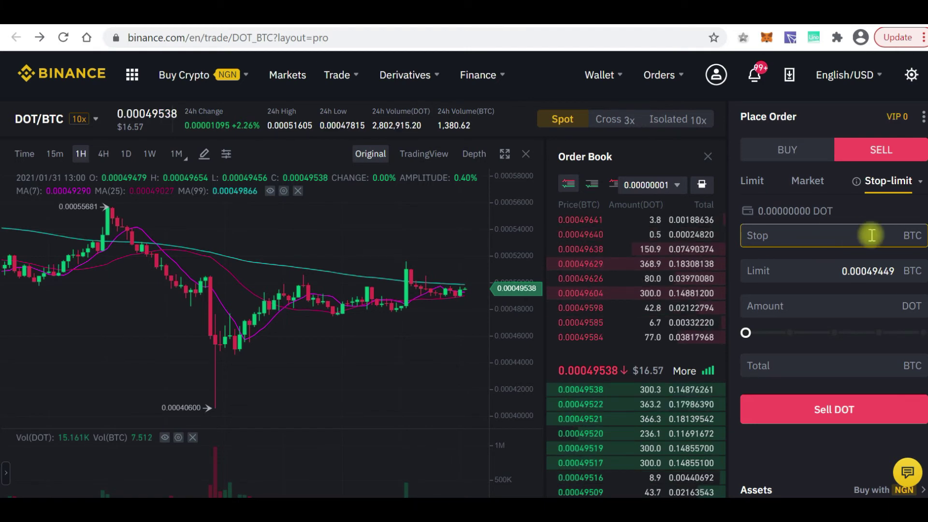
Step: Place a market order to buy DOT with the maximum available BTC, for a total of 0.00287320 BTC
left_click(792, 151)
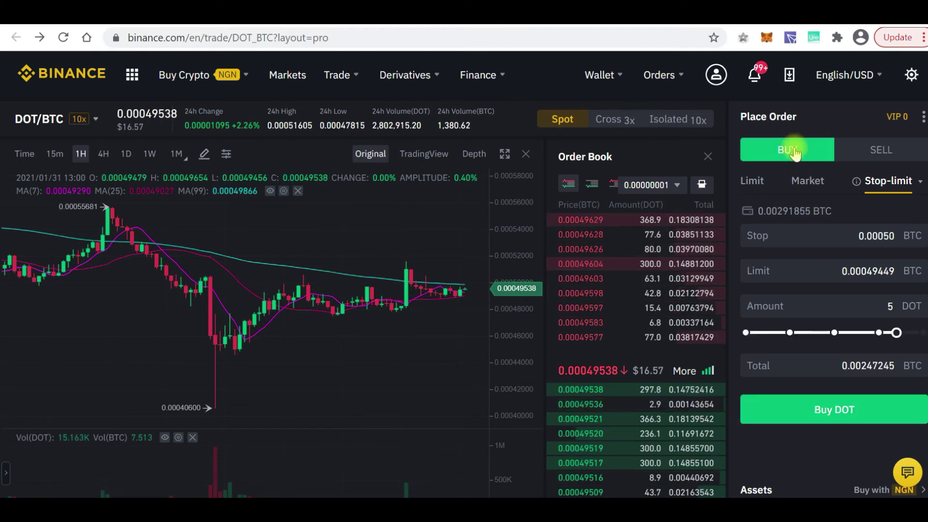
left_click(802, 184)
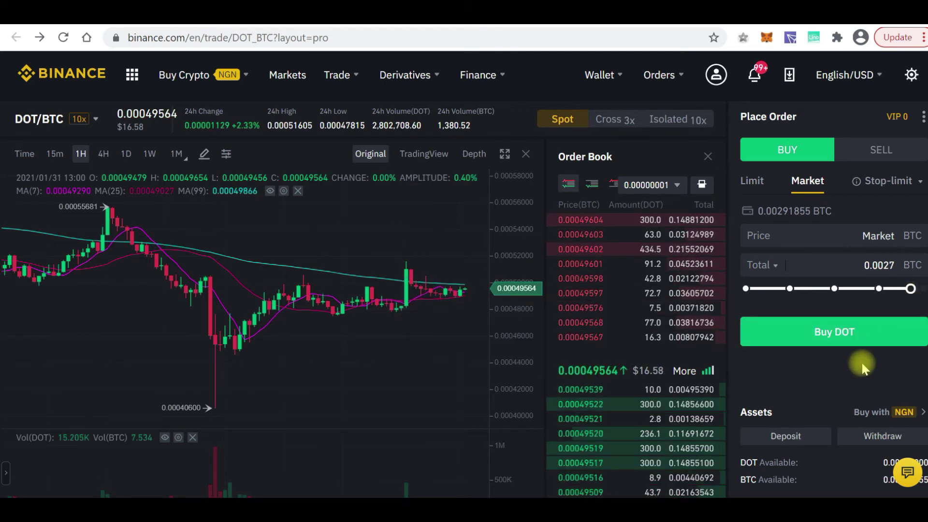
scroll(857, 371, "down", 1)
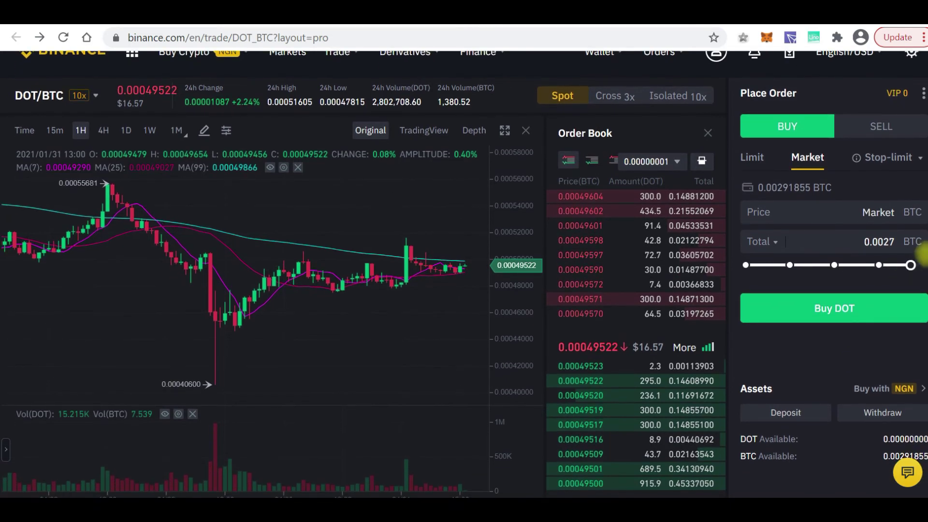
left_click_drag(922, 269, 924, 266)
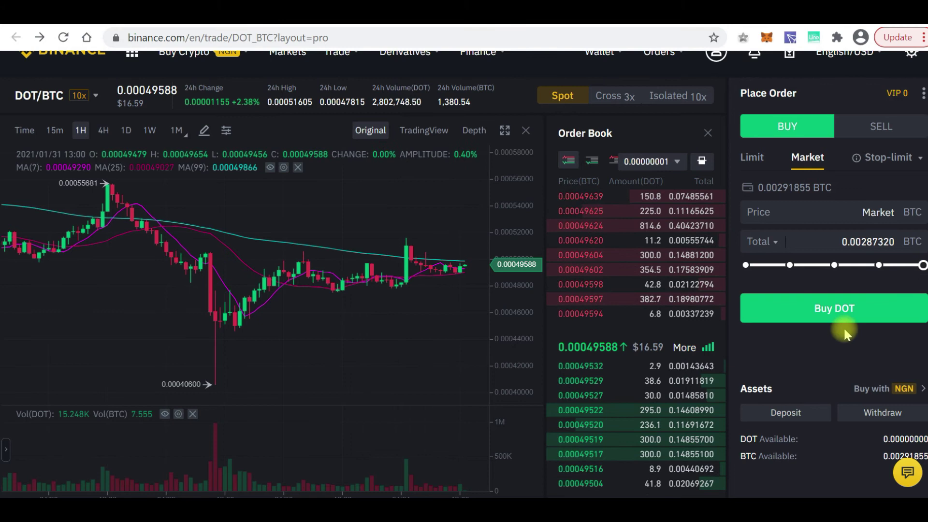
scroll(806, 459, "down", 2)
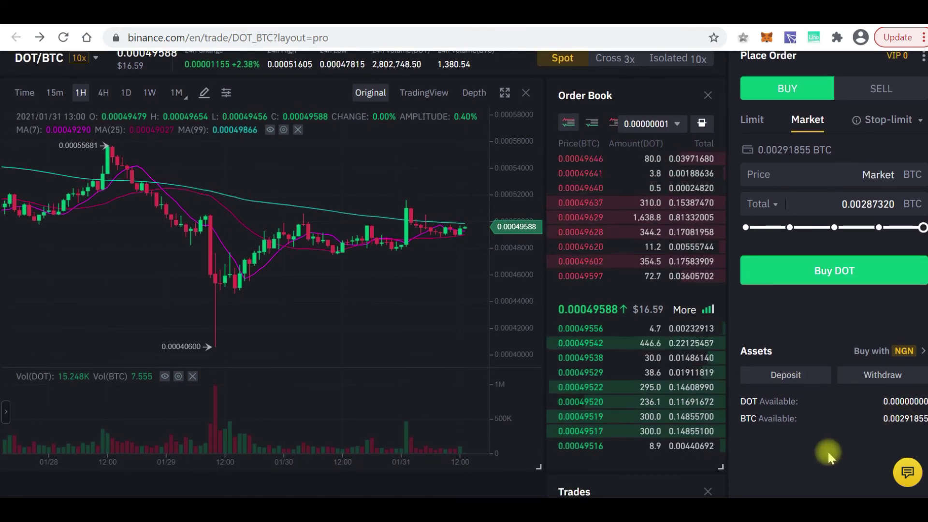
scroll(829, 435, "down", 1)
scroll(818, 310, "up", 3)
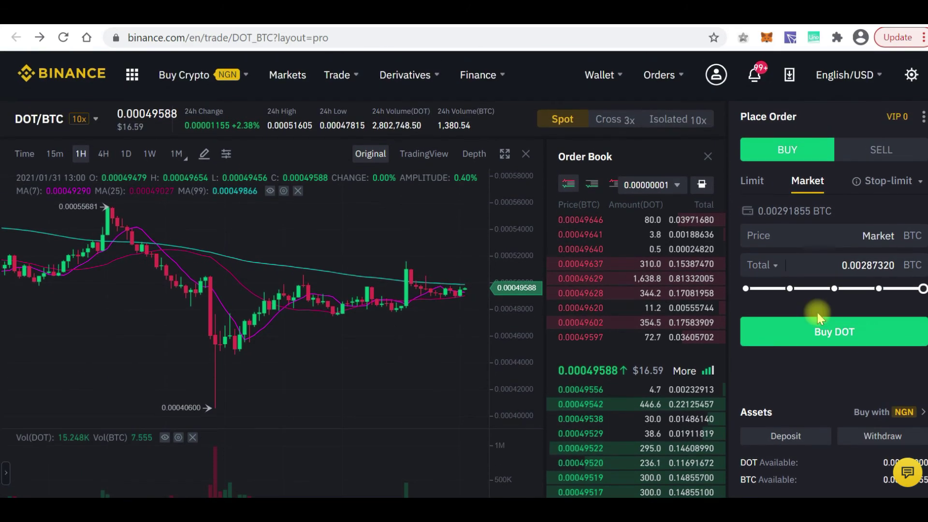
left_click(828, 333)
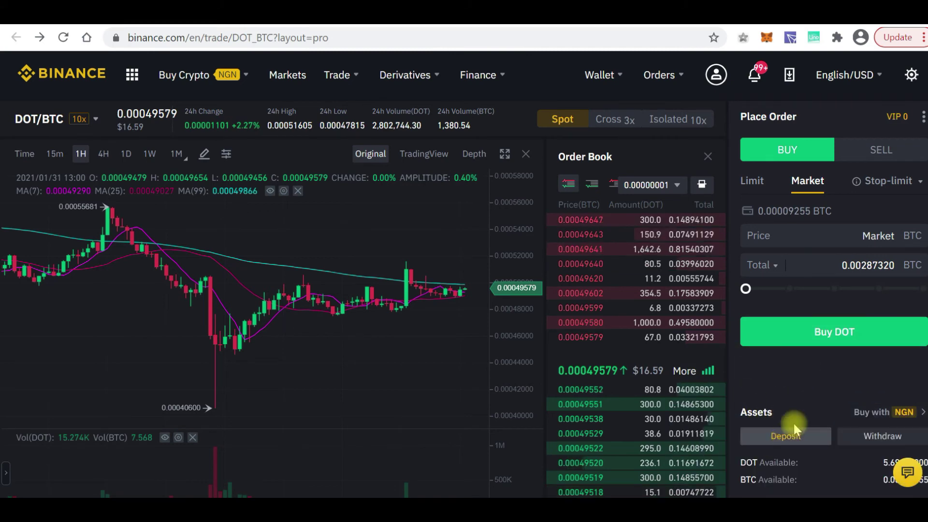
Step: Check the available DOT and BTC balances after the market purchase
scroll(773, 381, "down", 4)
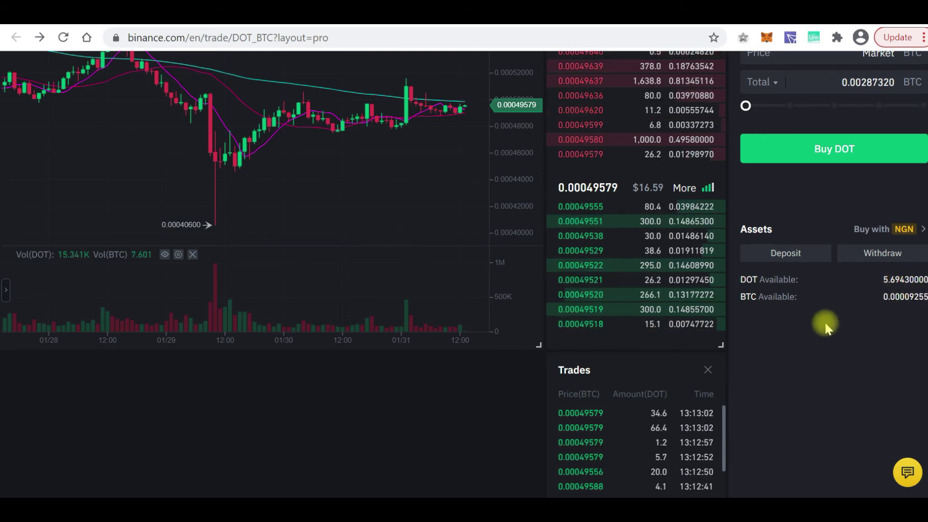
scroll(826, 326, "up", 1)
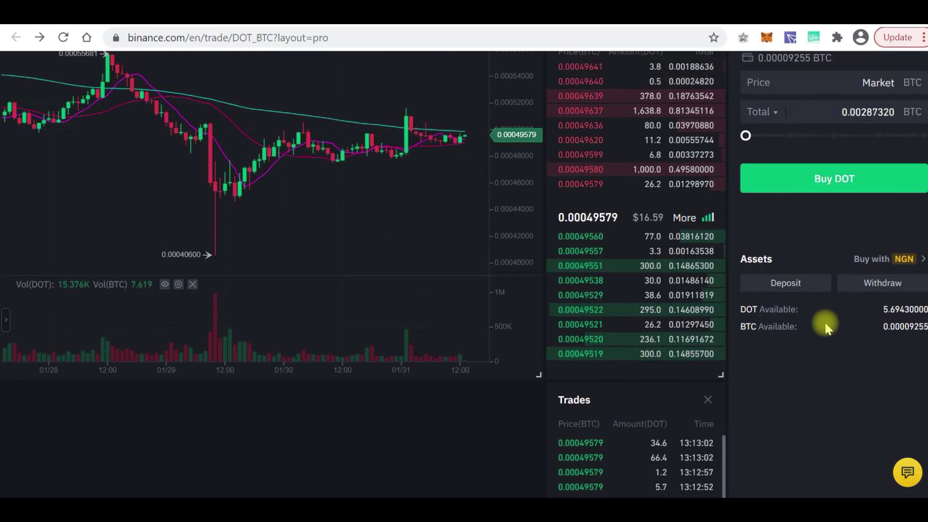
scroll(825, 326, "up", 3)
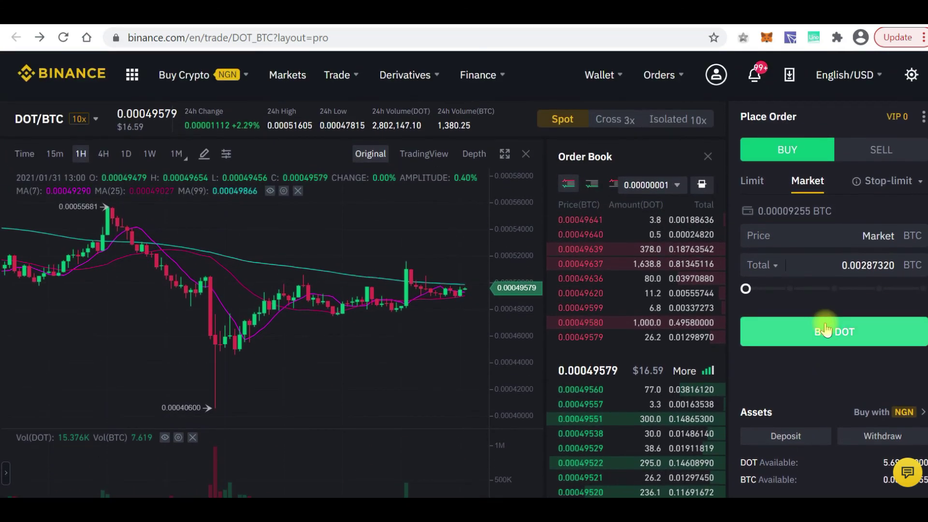
Step: Open the Fiat and Spot wallet from the wallet overview and check the DOT holding and its BTC value
mouse_move(601, 73)
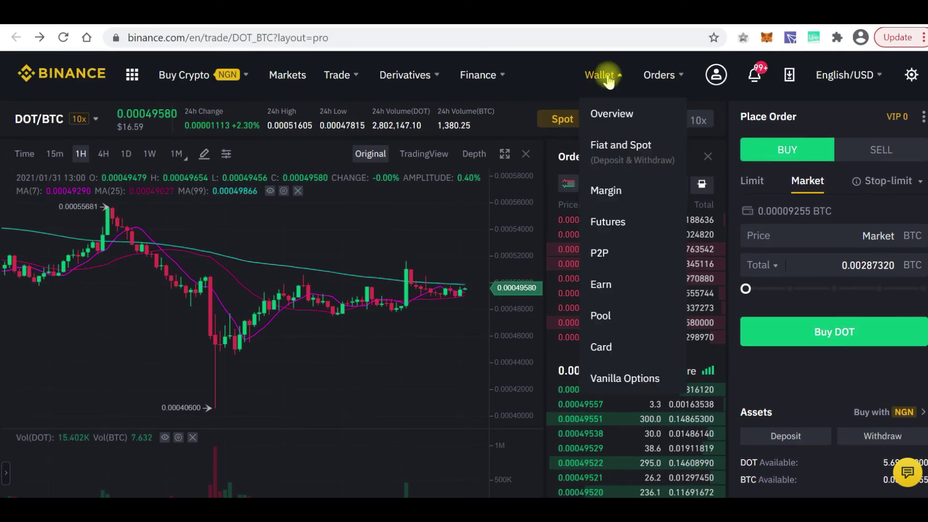
left_click(611, 116)
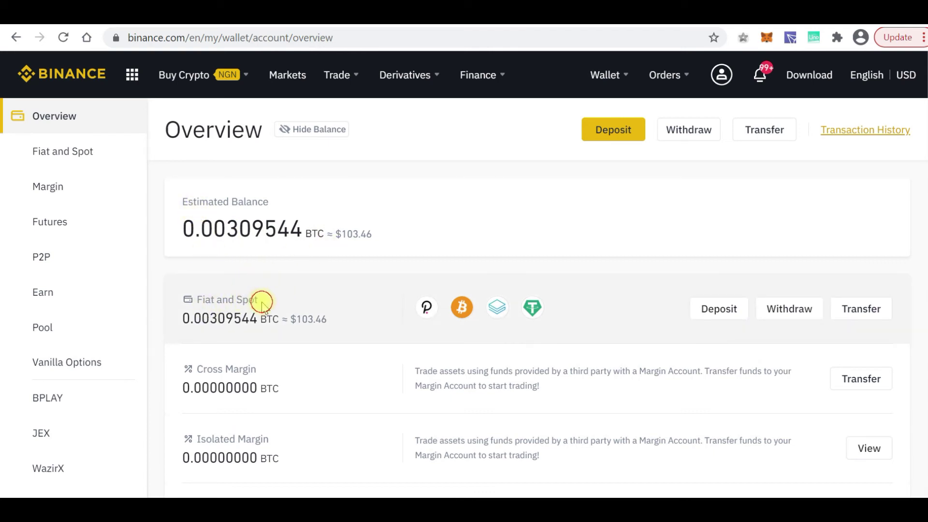
left_click(261, 304)
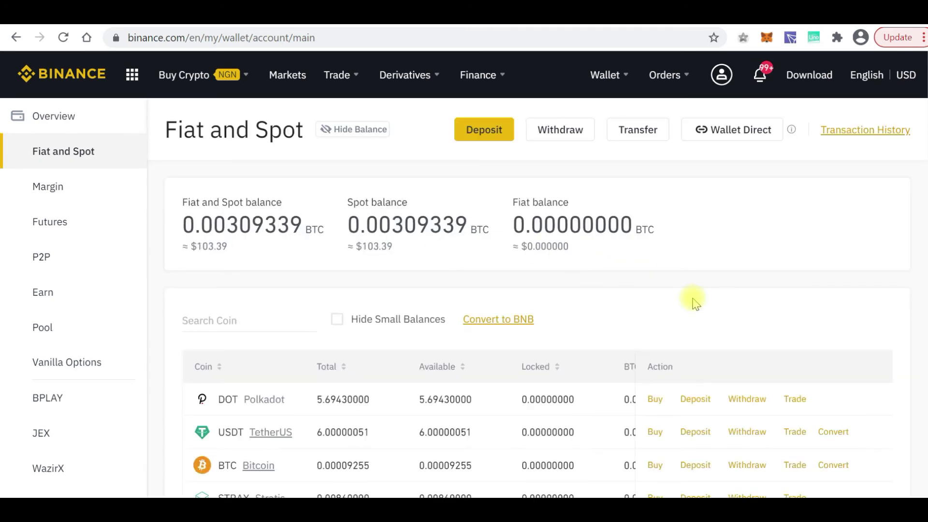
scroll(694, 302, "down", 1)
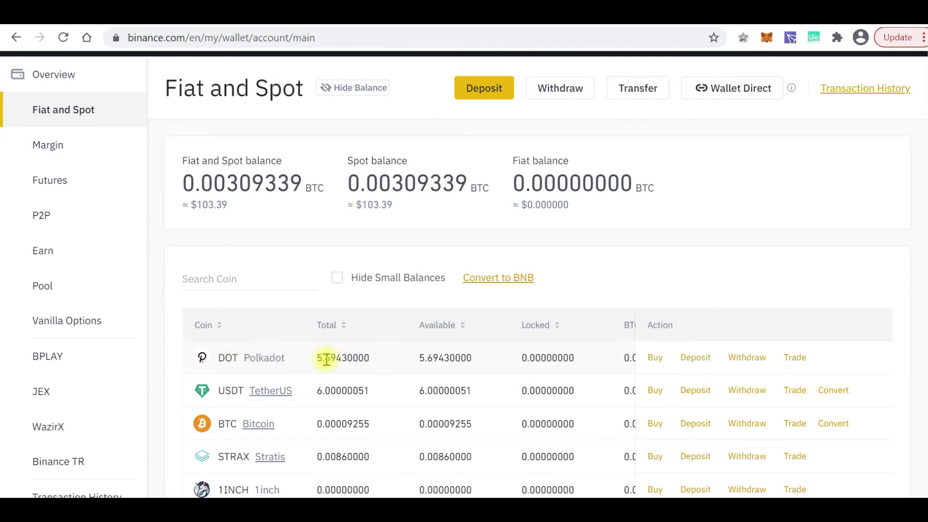
scroll(385, 362, "right", 3)
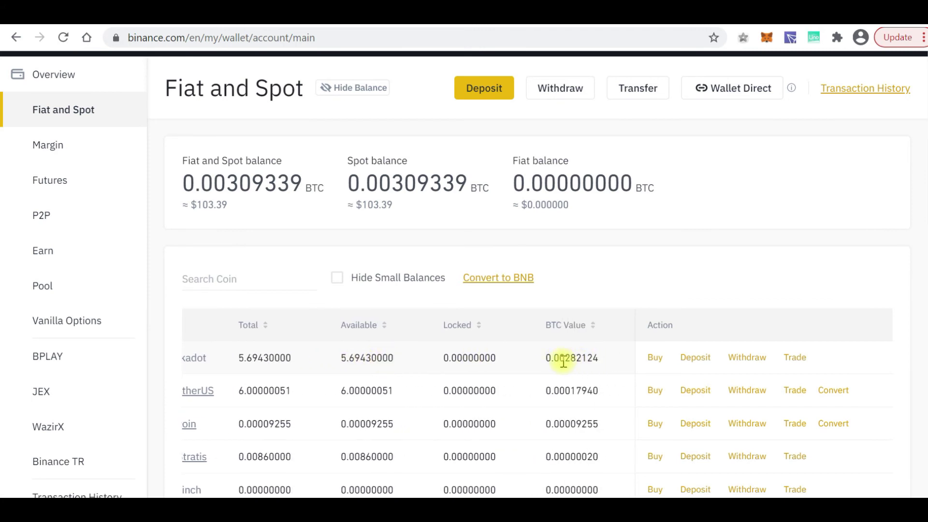
scroll(563, 359, "left", 3)
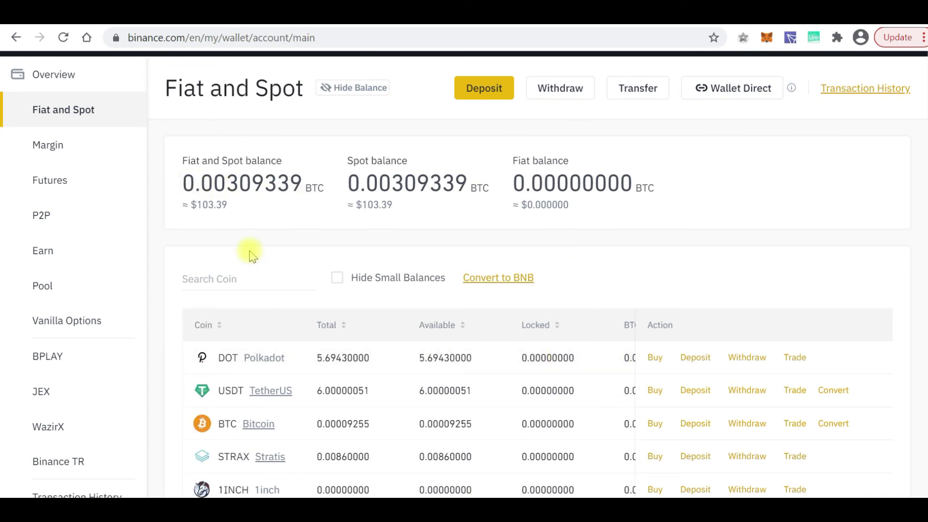
scroll(249, 252, "up", 2)
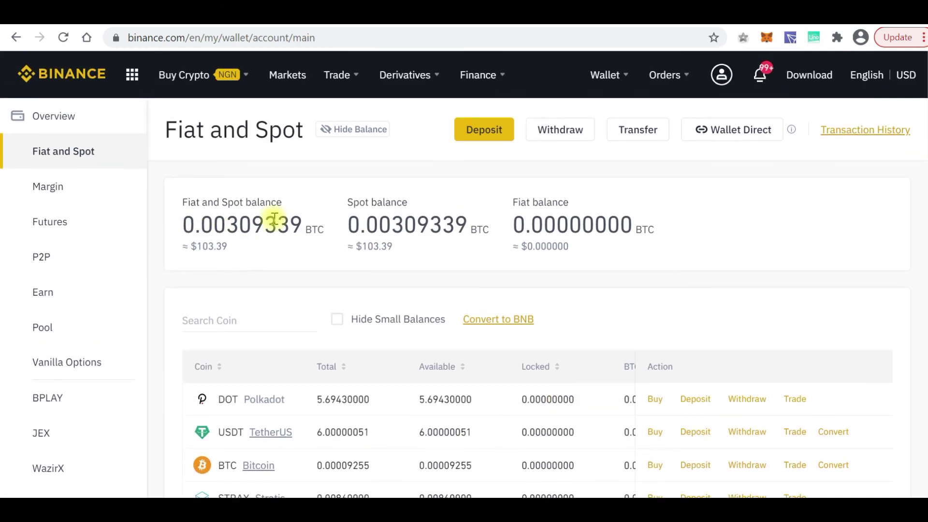
Step: Open the Markets page and look through the list of spot trading pairs
left_click(285, 79)
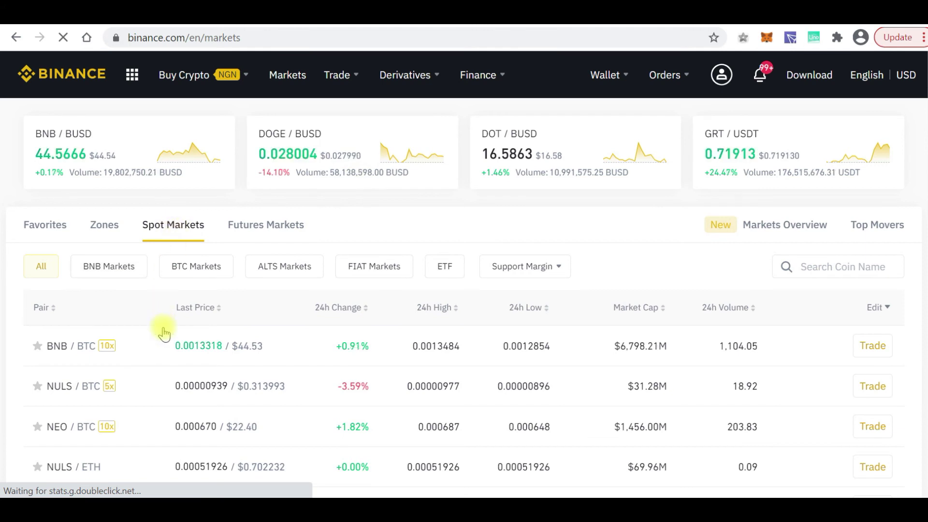
scroll(329, 430, "down", 3)
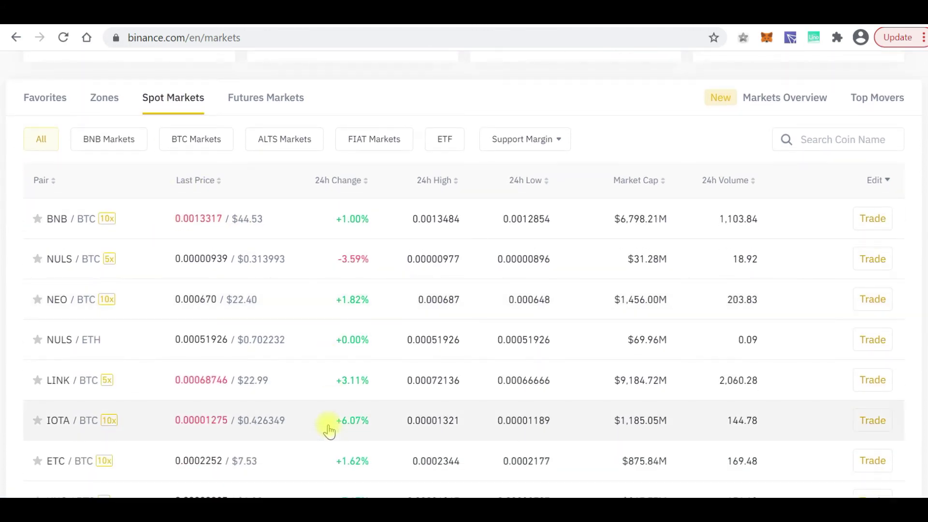
scroll(329, 430, "up", 3)
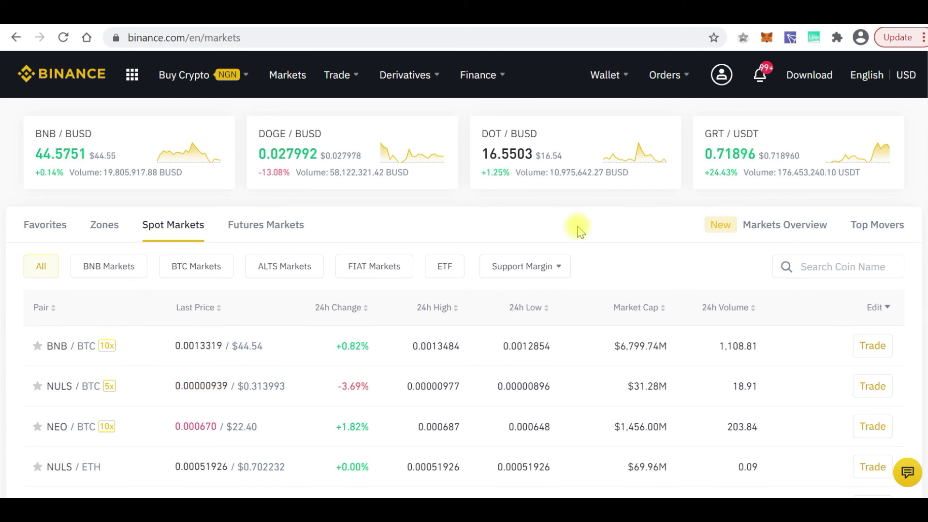
Step: Search the spot markets for doge and look through the matching trading pairs
left_click(826, 268)
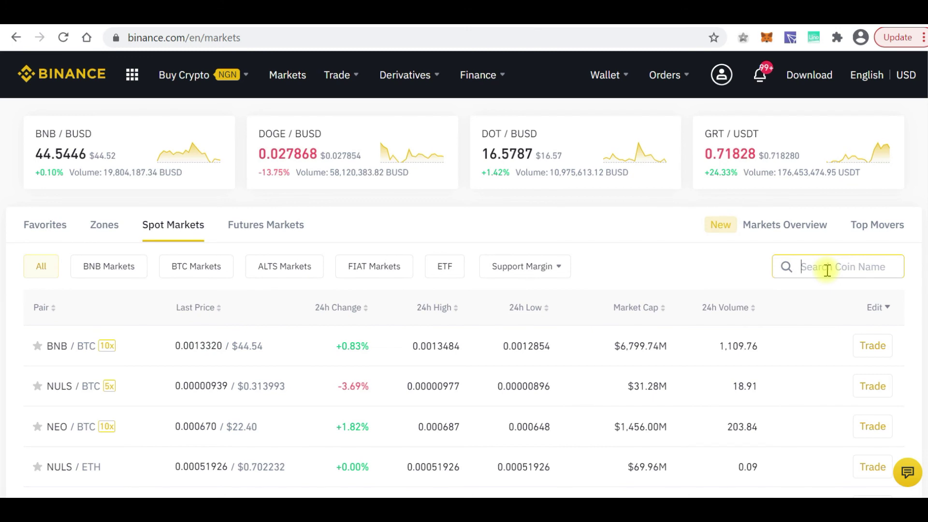
left_click(827, 270)
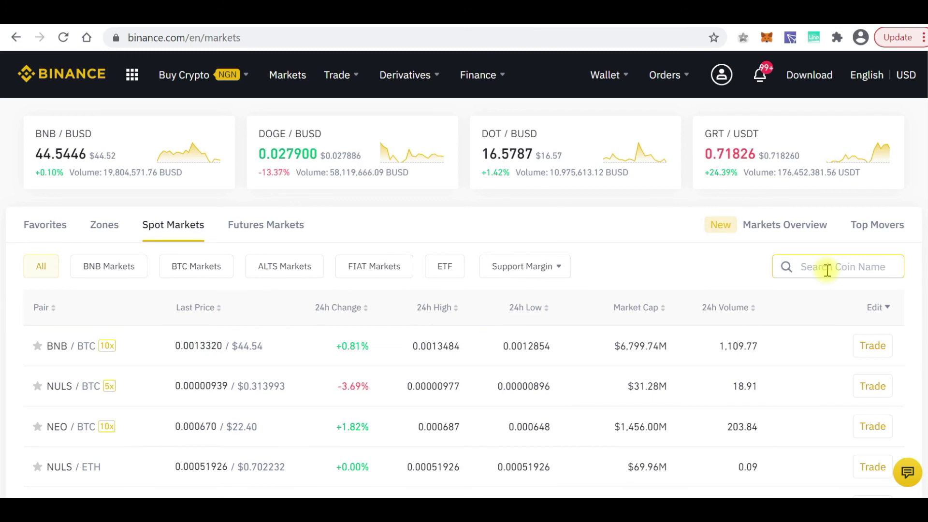
type("dog")
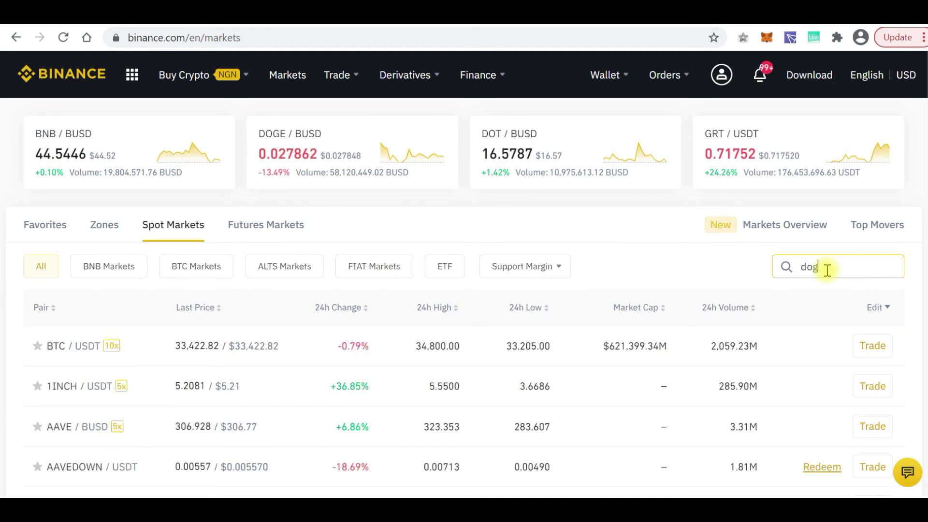
type("e")
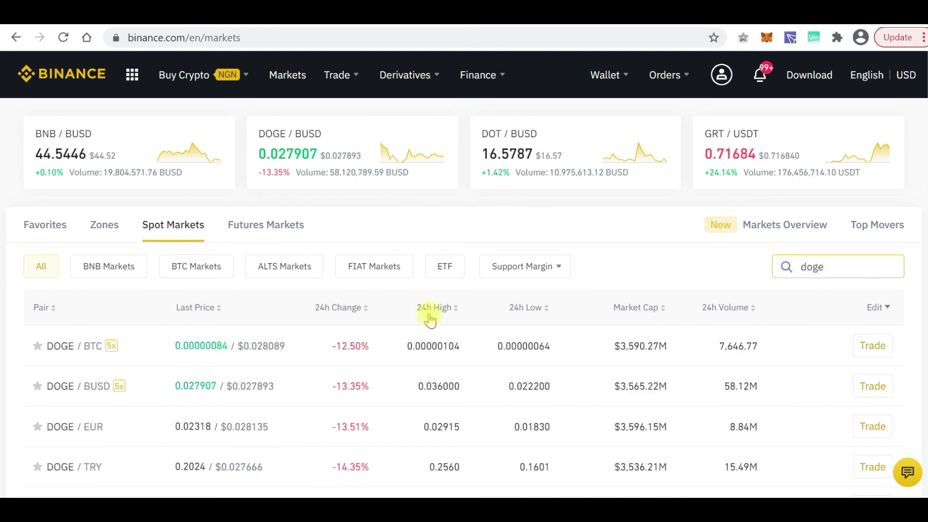
scroll(194, 362, "down", 2)
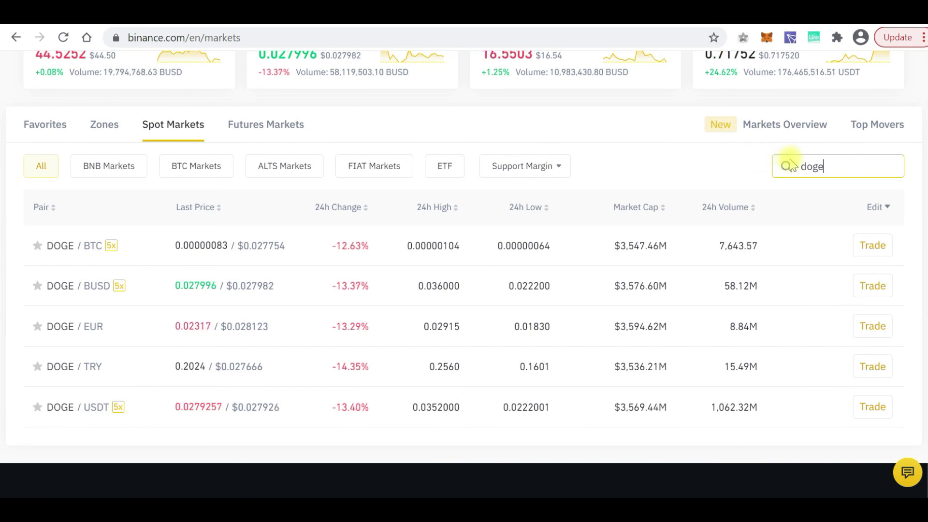
Step: Replace the coin search with bnb and look through the pairs that include BNB
left_click_drag(826, 166, 788, 172)
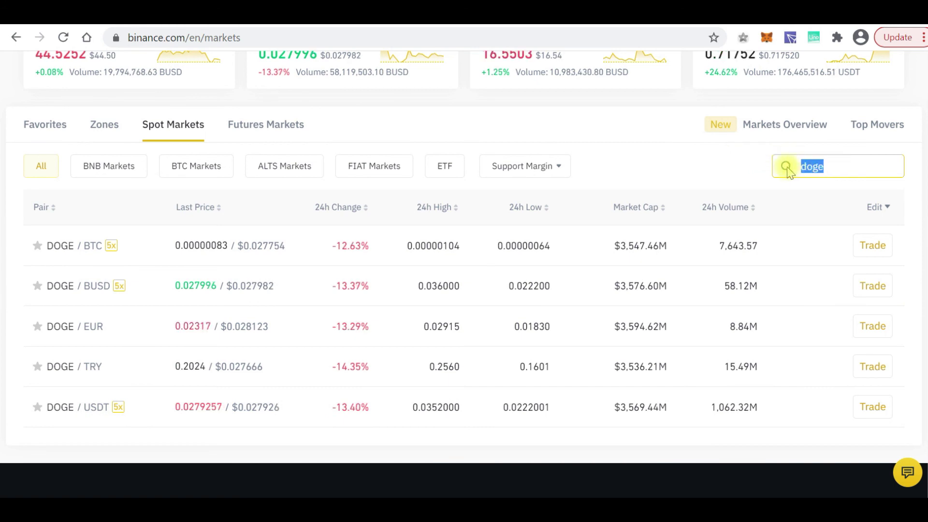
type("b")
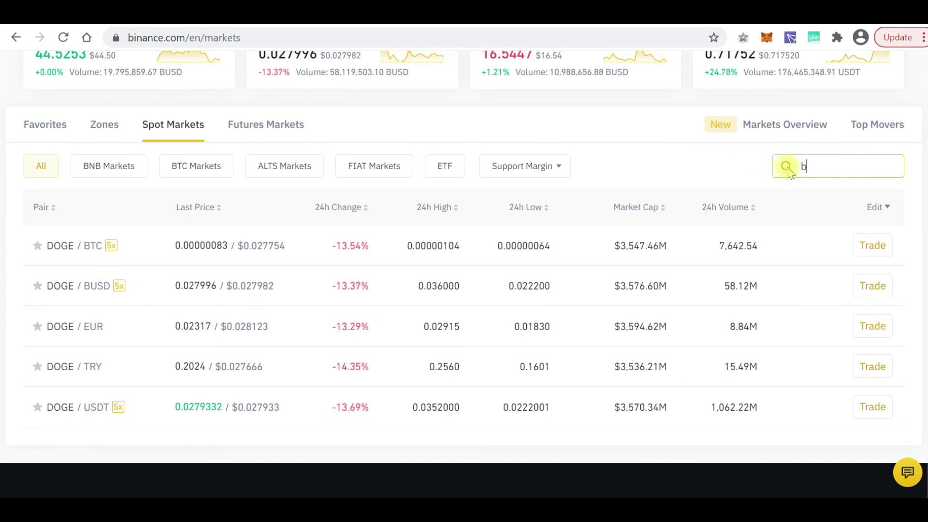
type("nb")
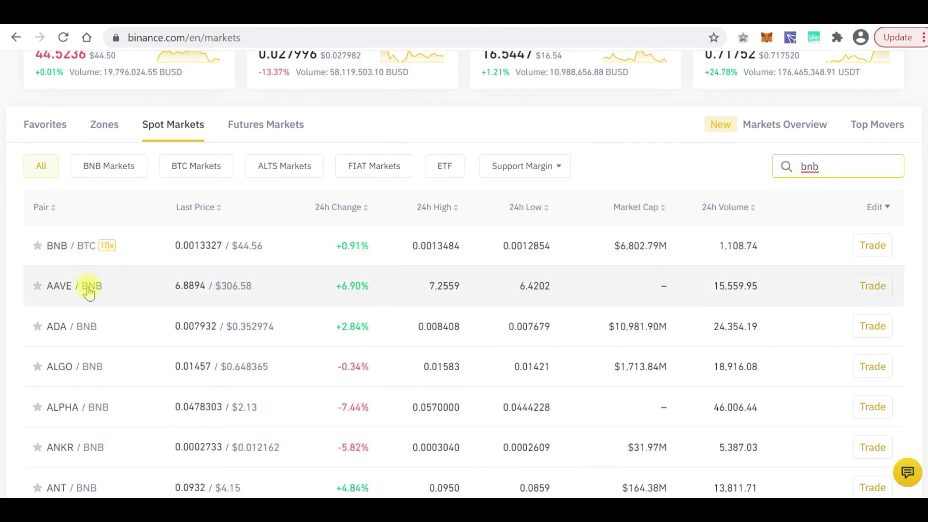
scroll(91, 302, "down", 2)
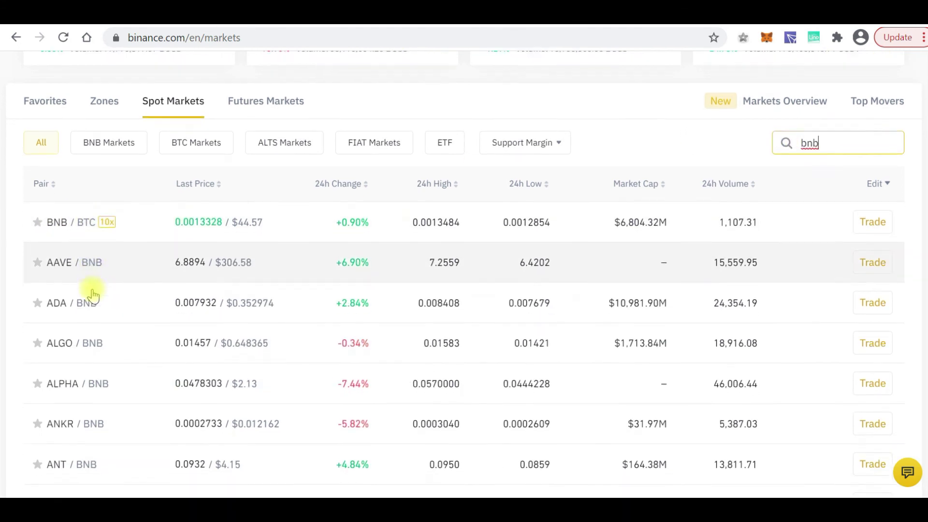
scroll(93, 295, "down", 3)
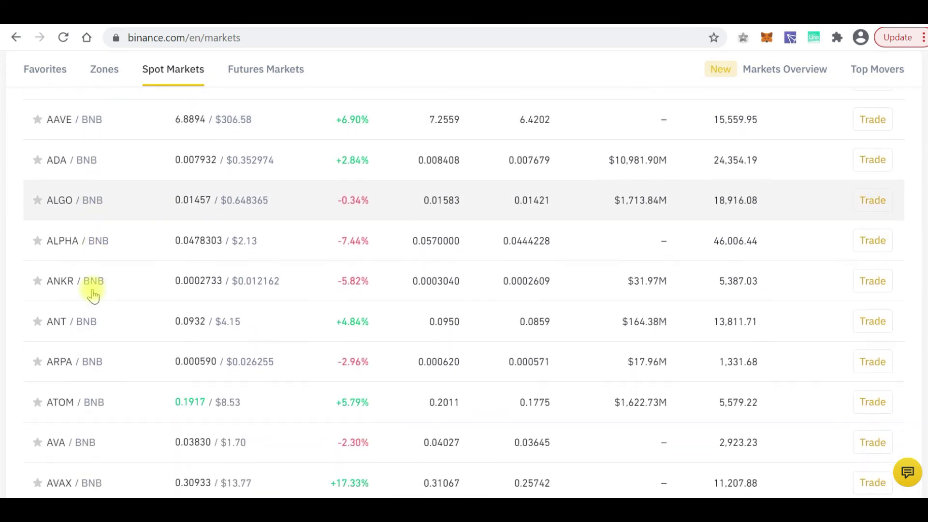
Step: Narrow the coin search to the pair bnbusdt, and select the Markets page again
scroll(93, 295, "down", 10)
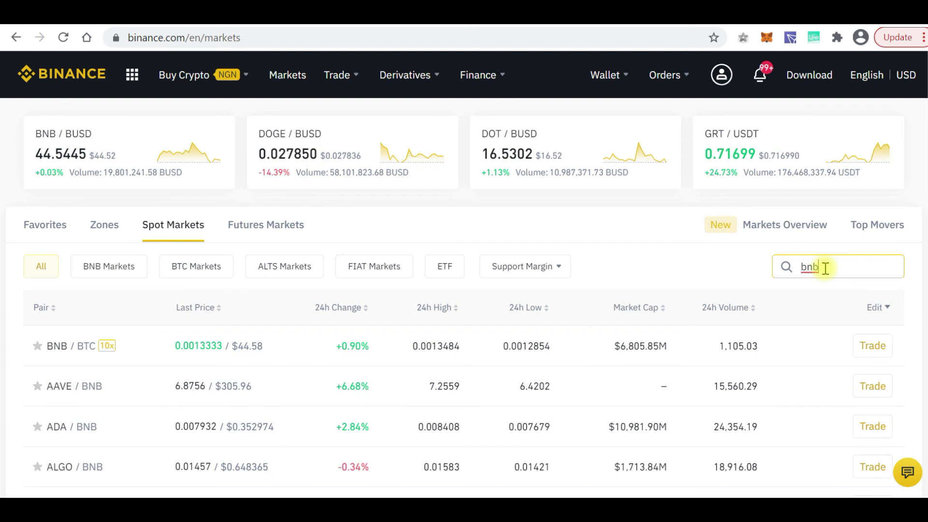
type("usdt")
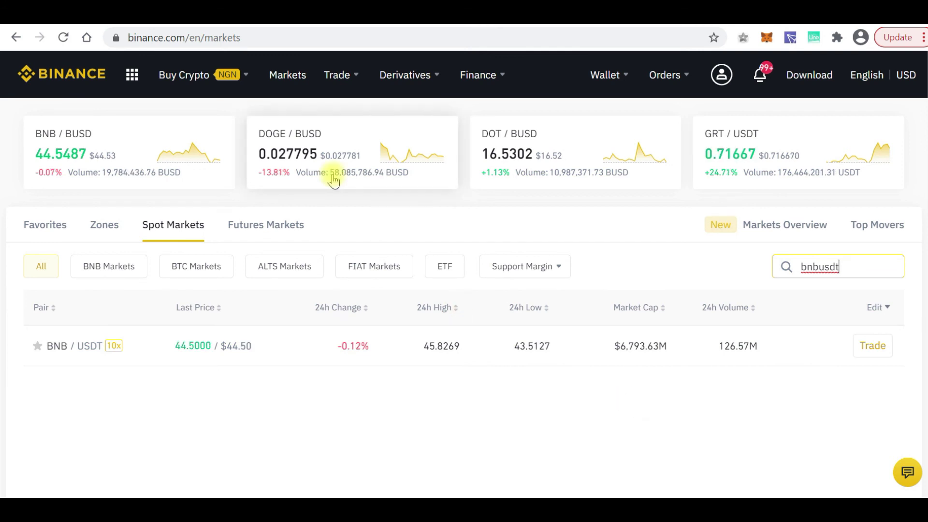
left_click(286, 79)
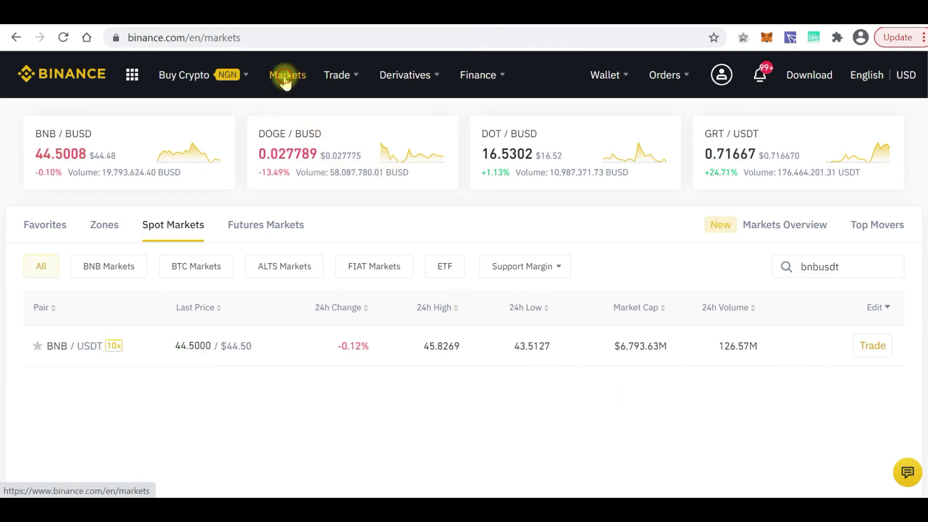